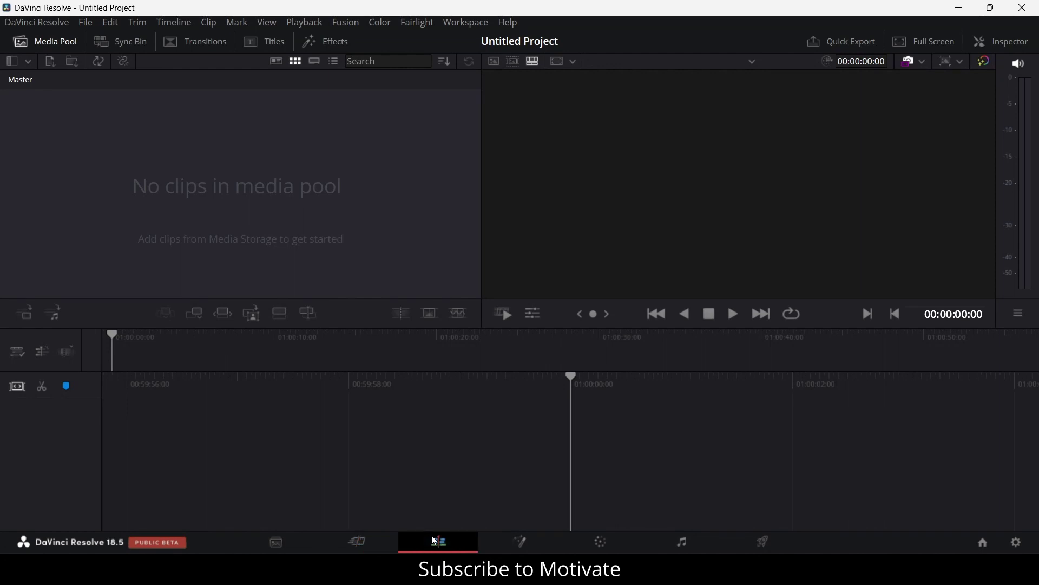
Create a new Fusion Composition clip in the media pool
right_click(206, 135)
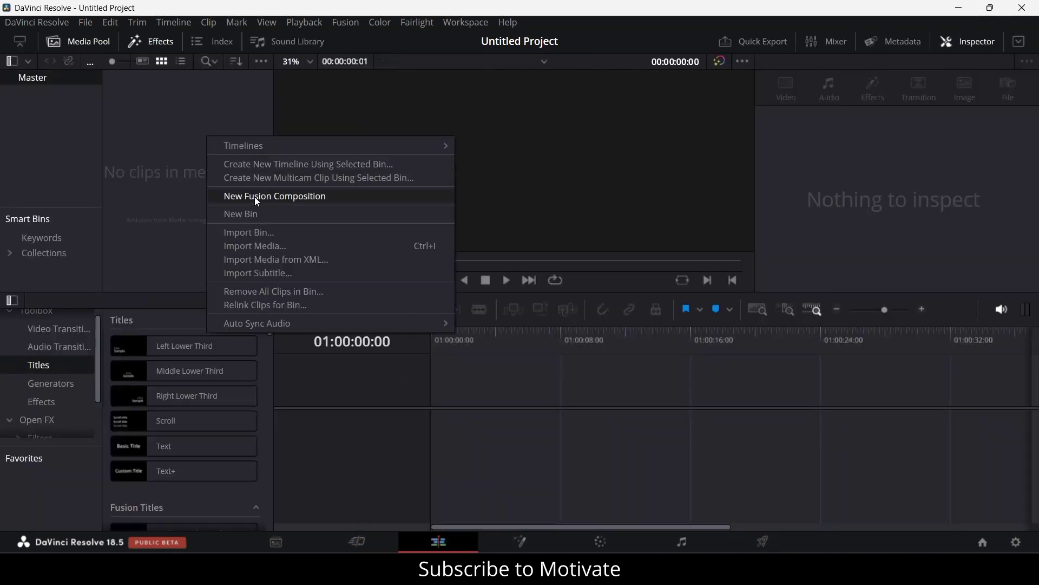
left_click(274, 199)
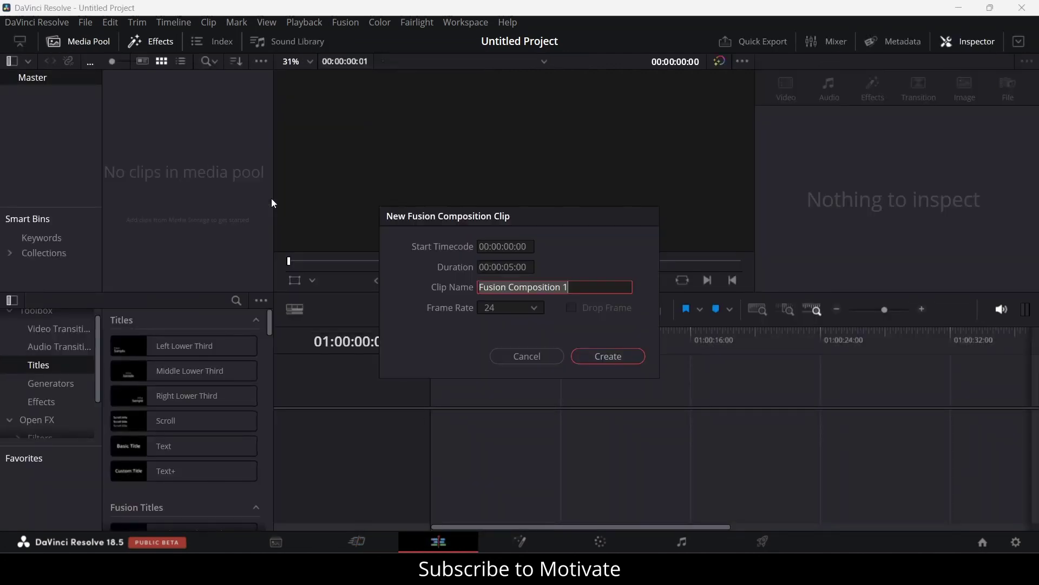
left_click(598, 360)
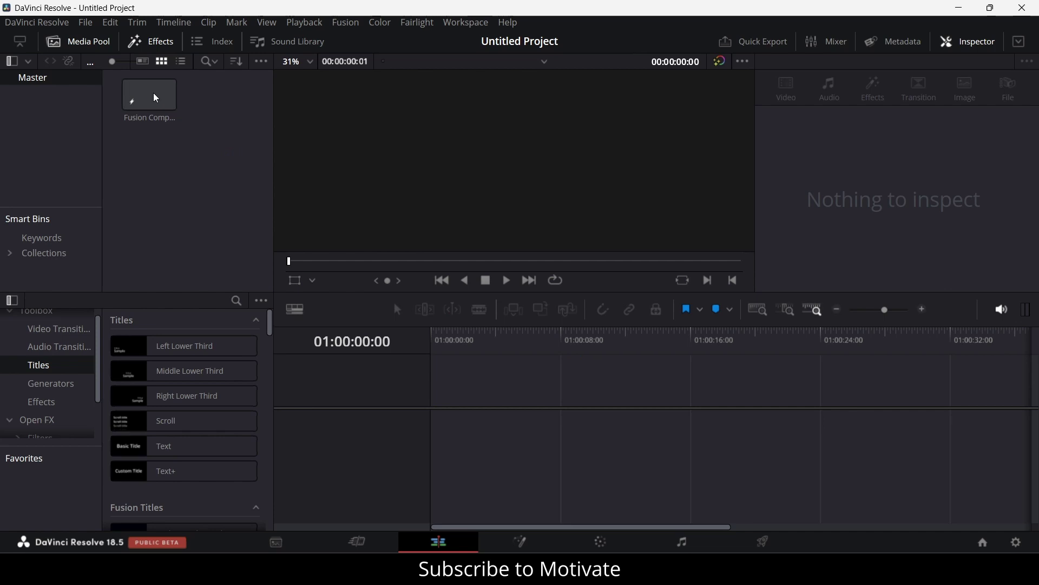
Place Fusion Composition 1 at the start of a new Timeline 1
left_click_drag(156, 98, 444, 384)
left_click(545, 394)
left_click_drag(545, 399, 486, 350)
Open the composition on the Fusion page and move MediaOut1 to the right
left_click(490, 331)
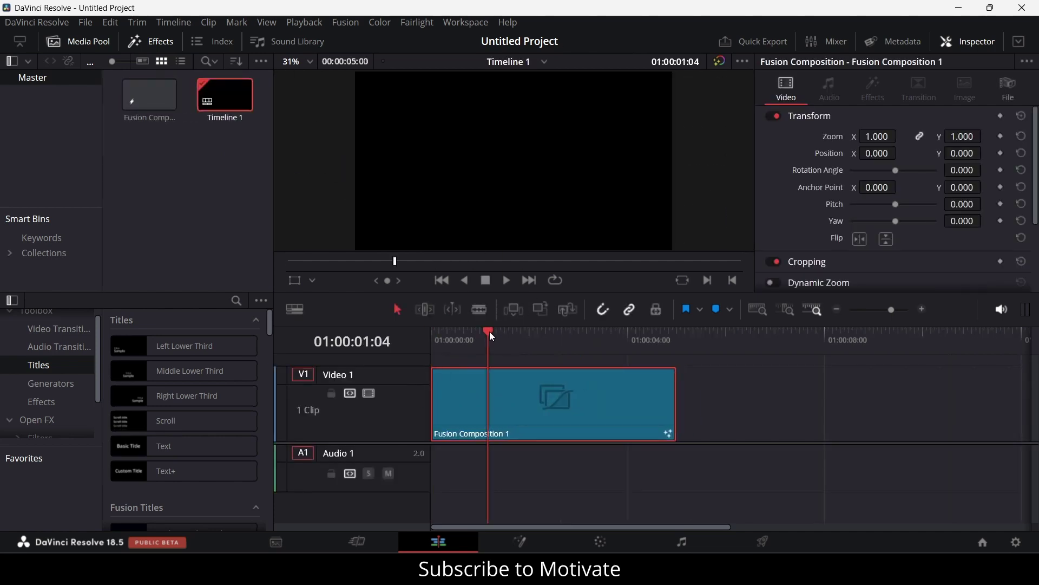
left_click(523, 538)
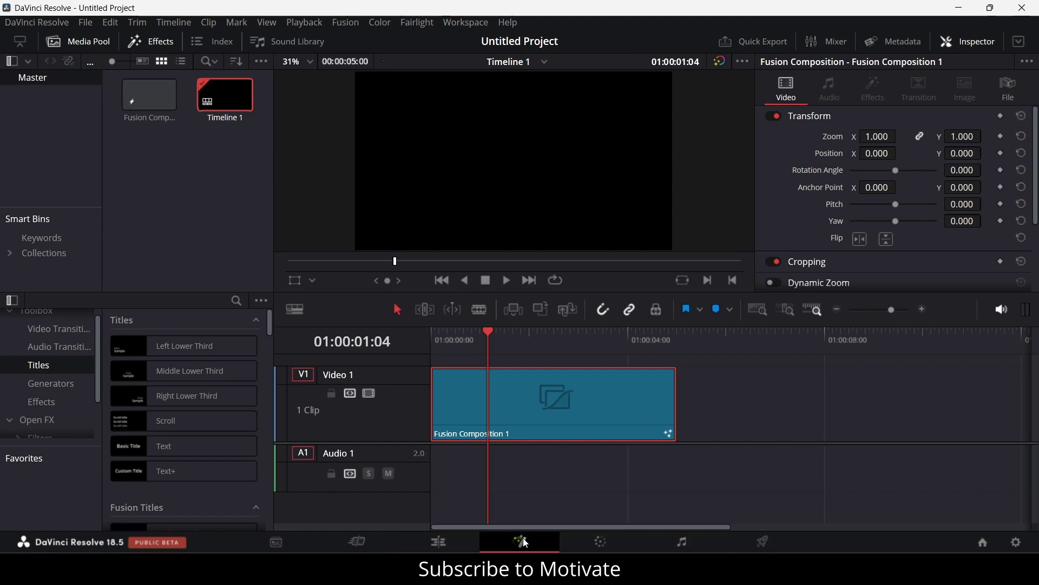
left_click_drag(340, 415, 507, 422)
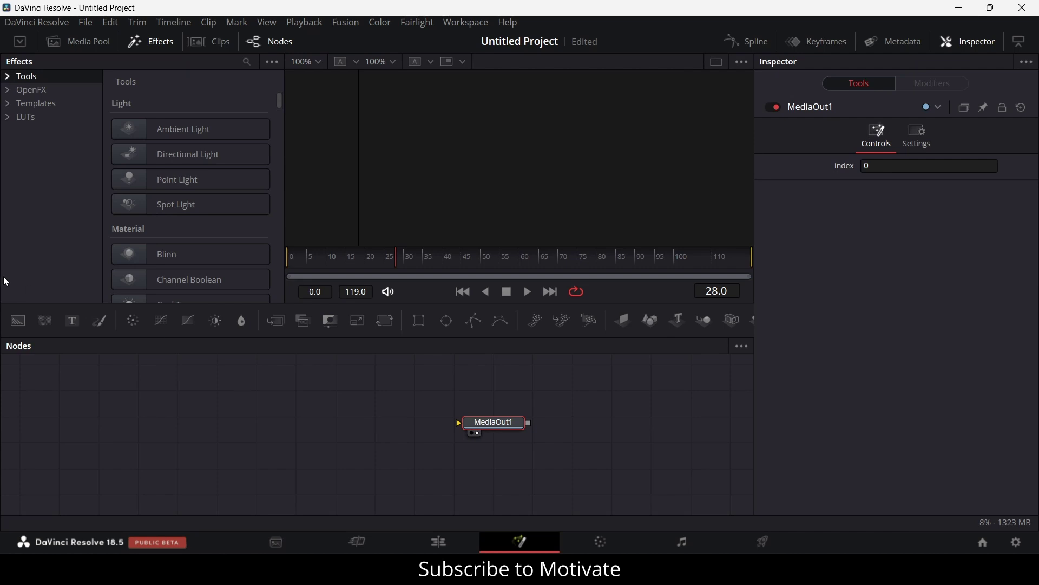
List the Shape tools under Effects > Tools in the effects library
left_click(9, 77)
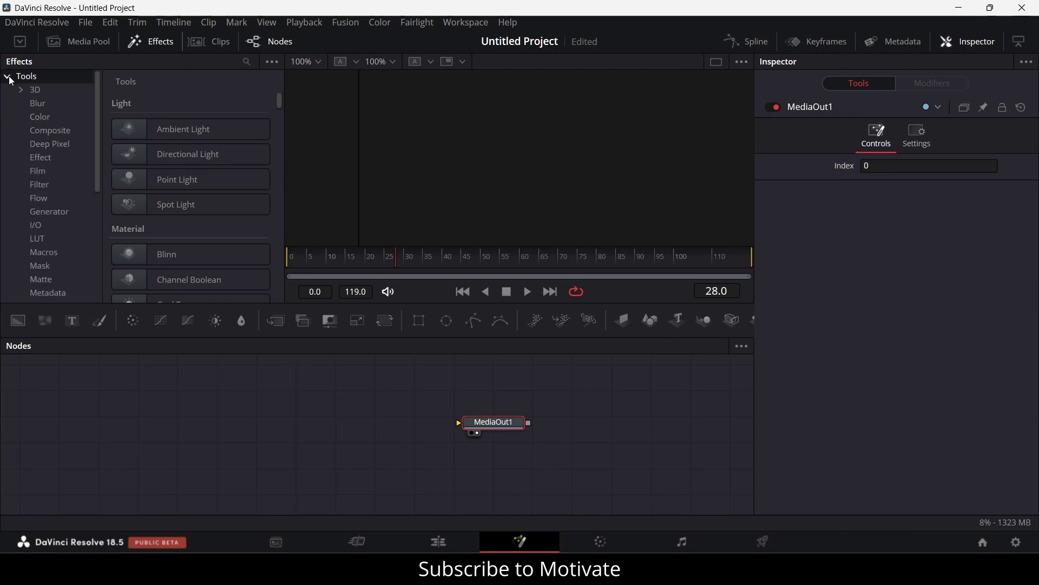
scroll(48, 226, "down", 3)
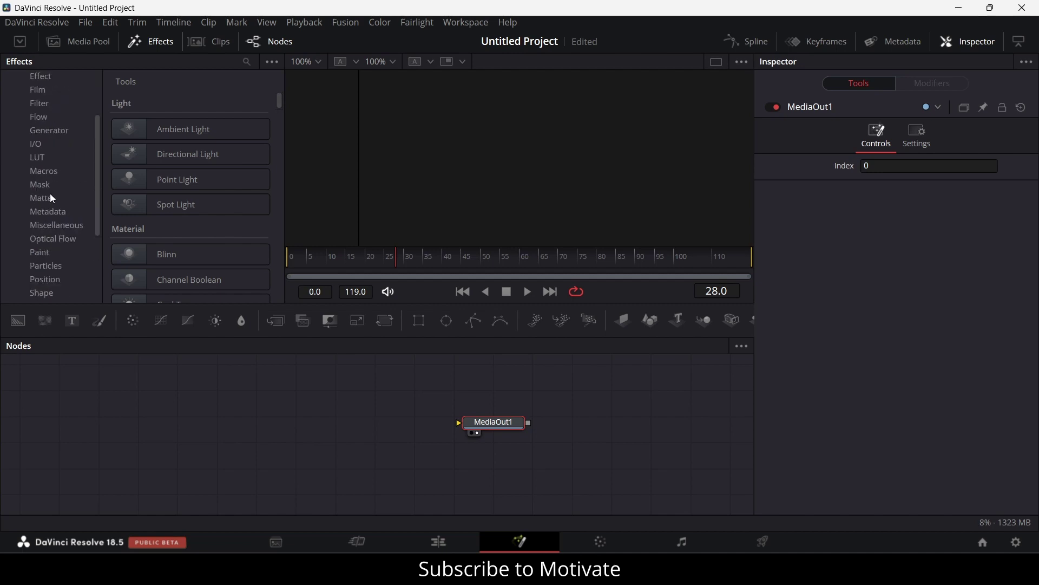
scroll(52, 203, "down", 3)
left_click(51, 212)
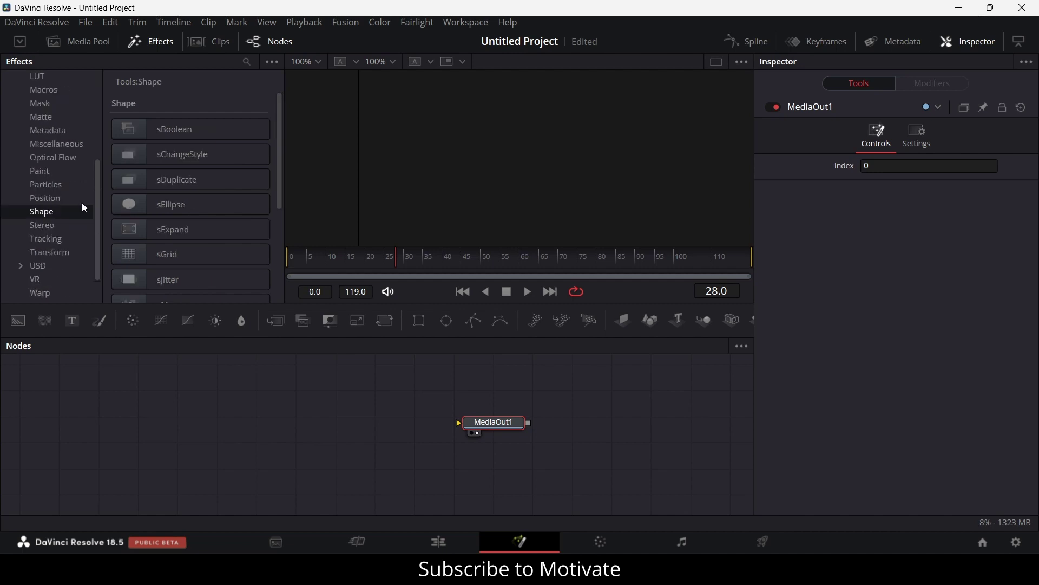
scroll(184, 178, "down", 4)
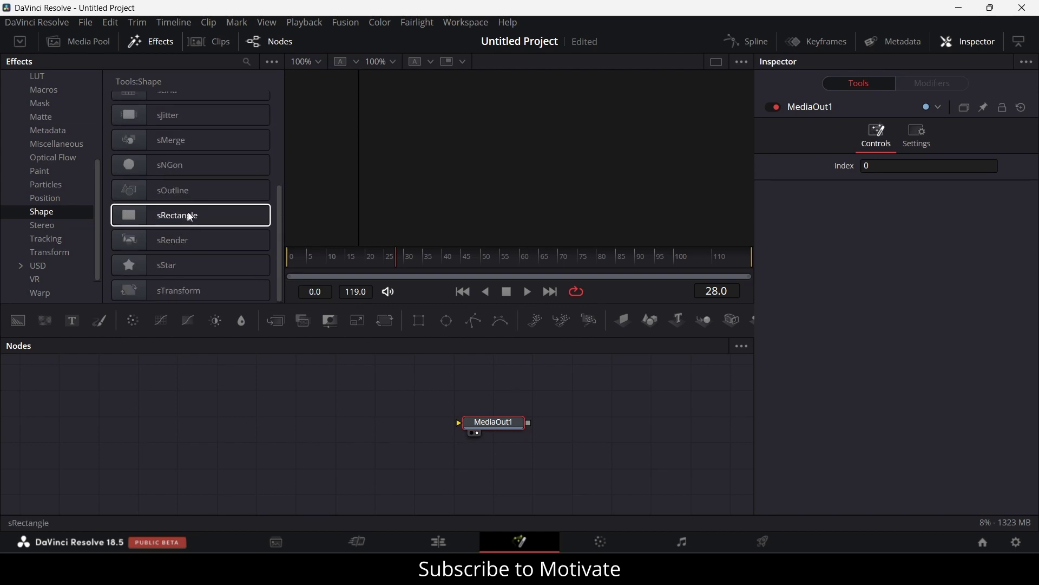
Add sRectangle and sRender nodes and wire sRectangle1 → sRender1 → MediaOut1
left_click_drag(172, 213, 153, 398)
left_click_drag(179, 245, 203, 249)
left_click_drag(282, 395, 279, 398)
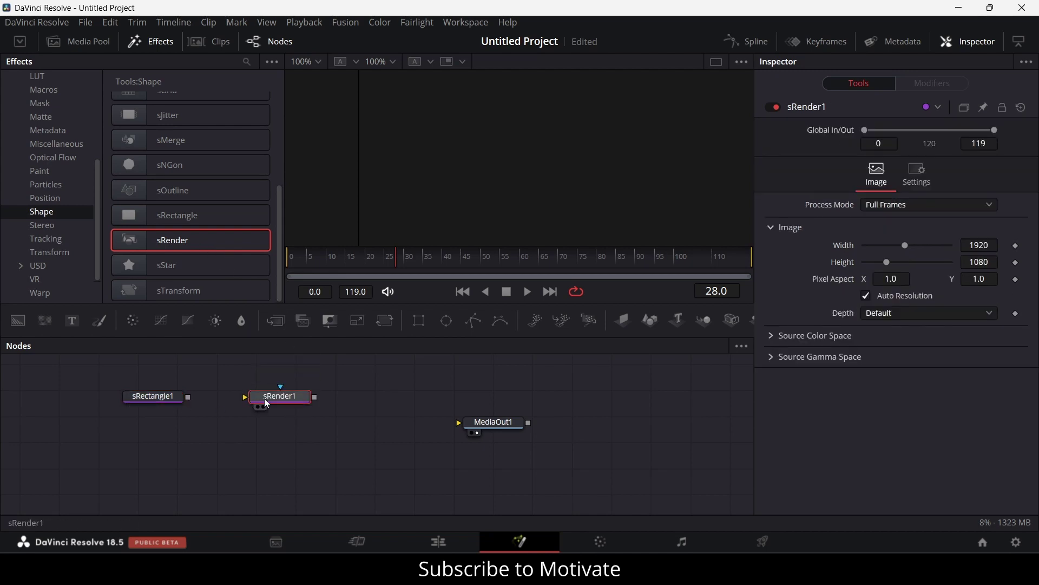
left_click_drag(187, 398, 479, 429)
left_click_drag(187, 398, 249, 397)
left_click_drag(314, 397, 545, 433)
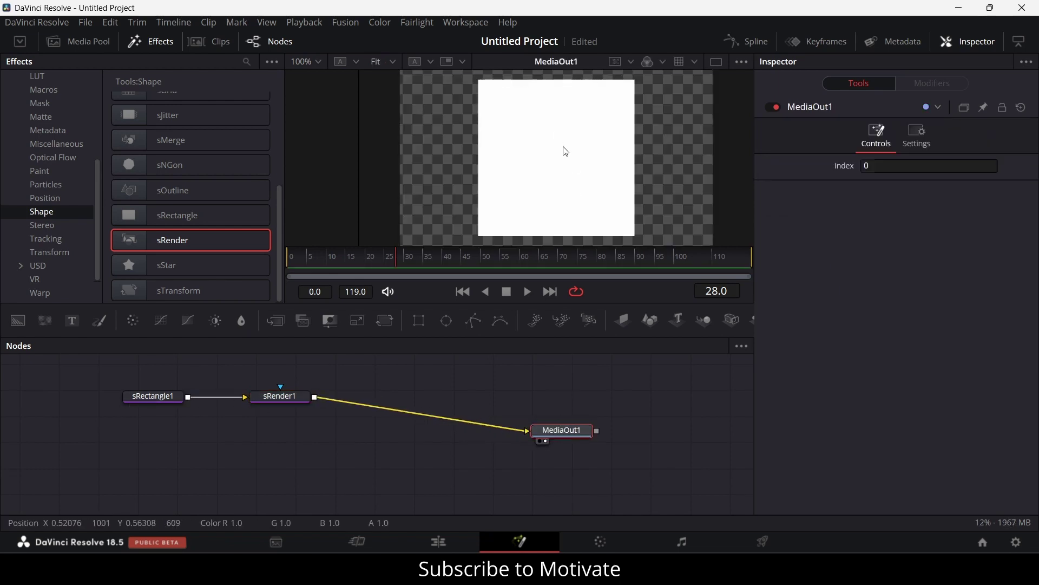
left_click(291, 398)
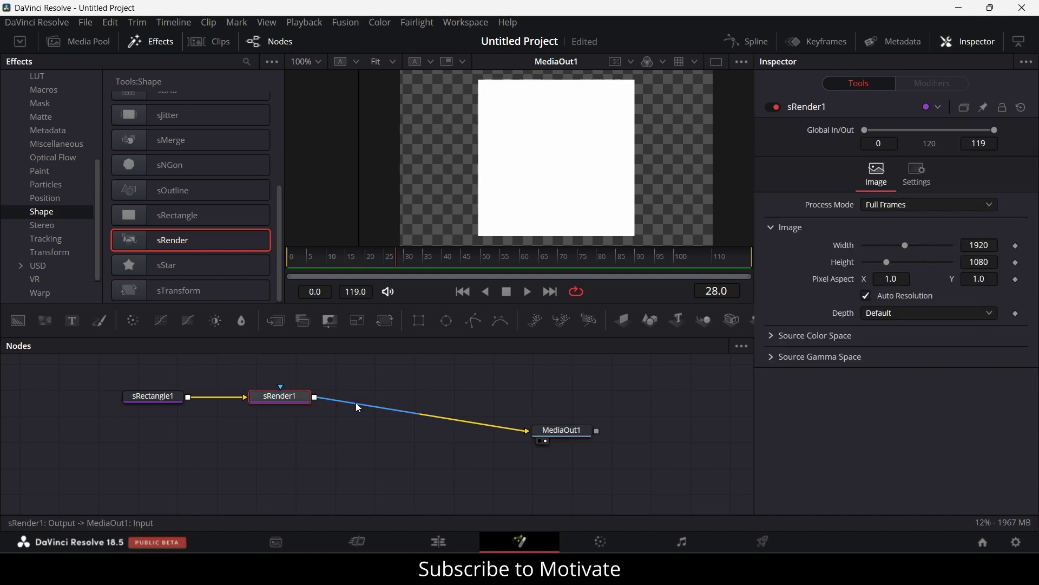
Give sRectangle1 width 1.0, height 0.055 and Y offset -0.087
left_click(168, 397)
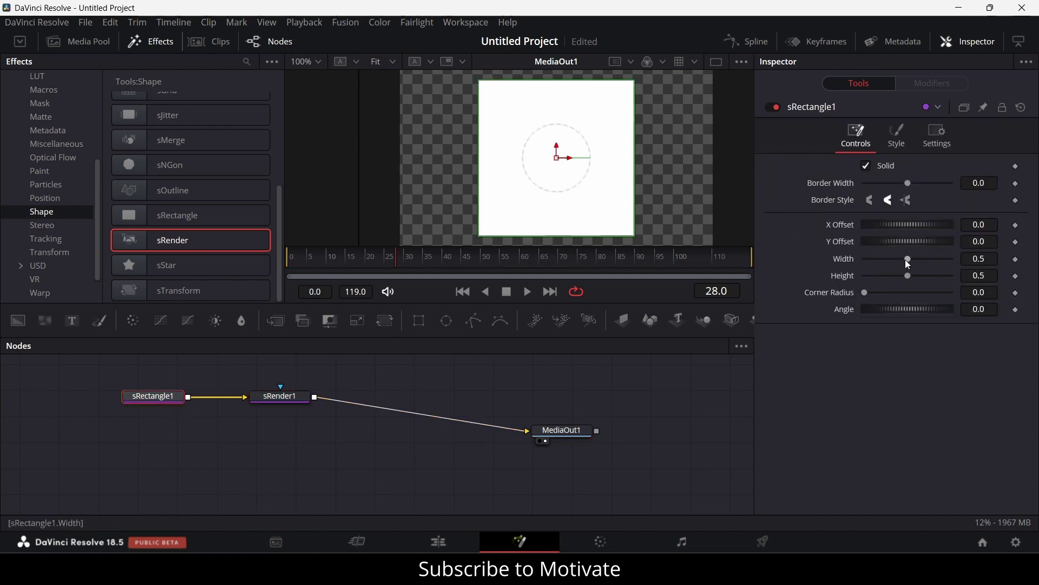
left_click_drag(906, 260, 874, 277)
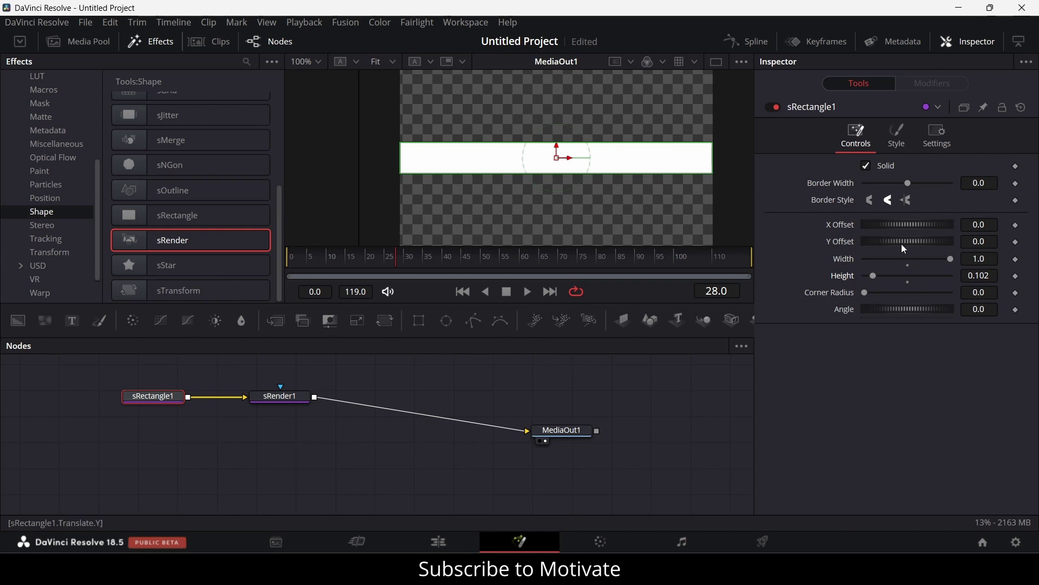
left_click_drag(872, 277, 868, 276)
left_click_drag(904, 241, 902, 241)
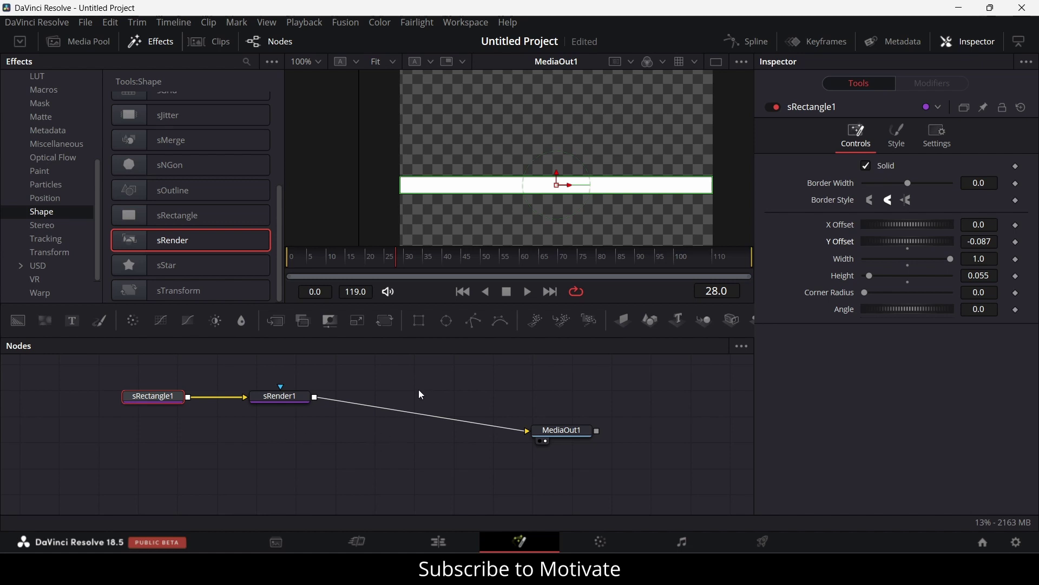
key("shift+space")
type("bend")
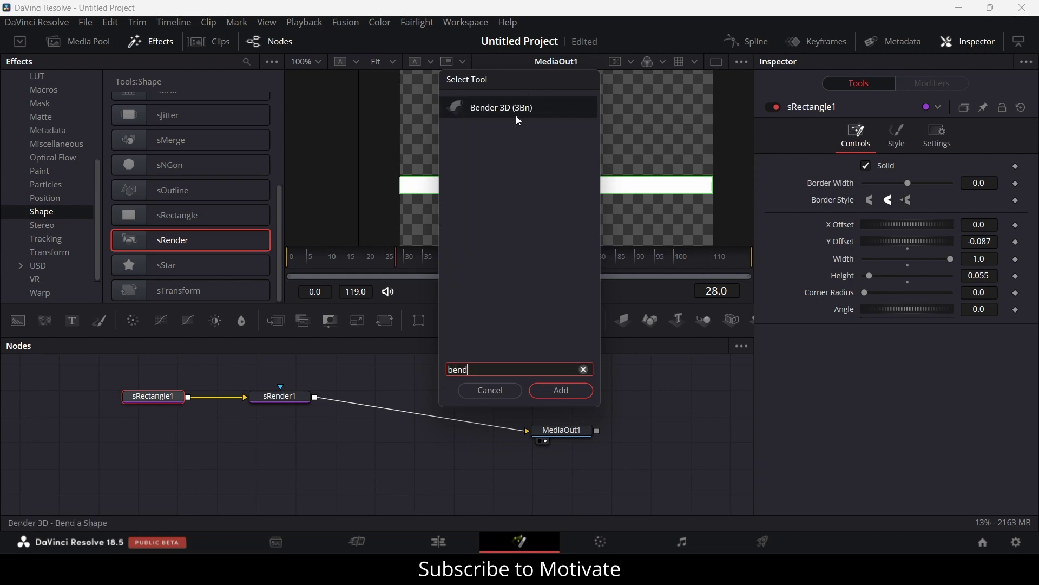
left_click(505, 388)
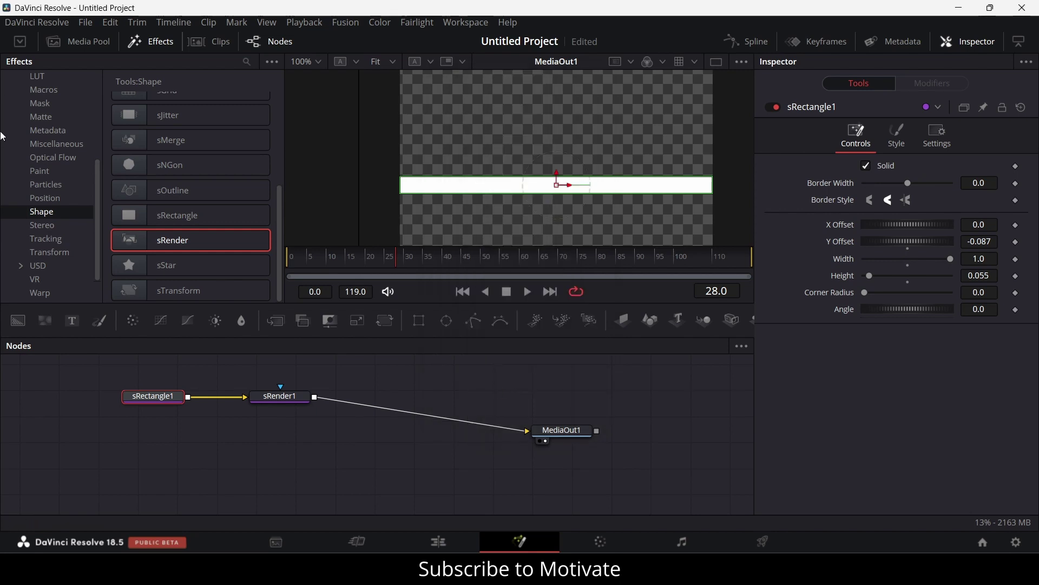
Add an Image Plane 3D node from Effects > Tools > 3D to the node graph
scroll(41, 119, "up", 5)
left_click(46, 89)
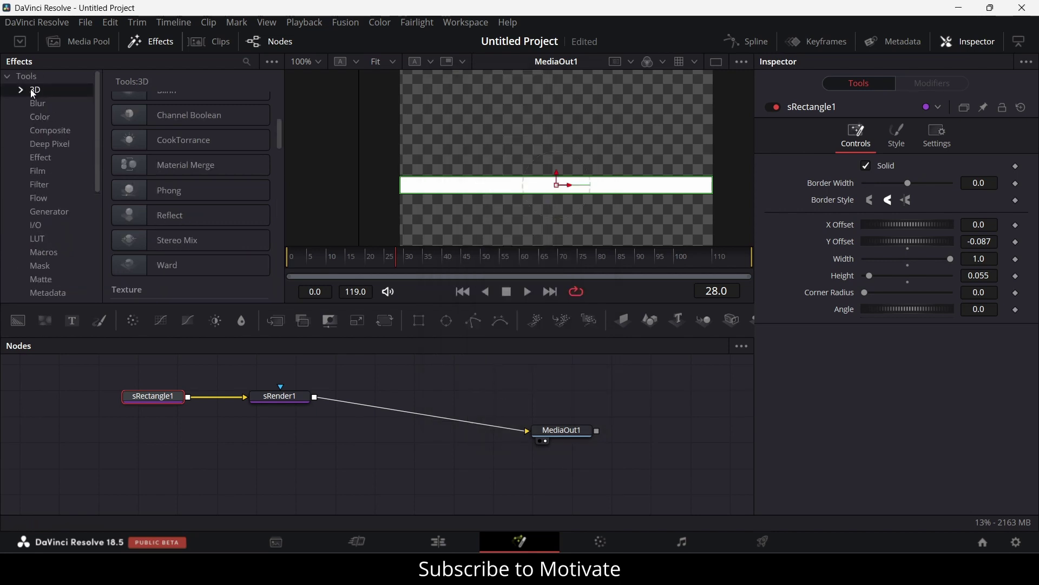
left_click(21, 90)
scroll(210, 148, "up", 10)
scroll(216, 165, "down", 5)
scroll(216, 164, "up", 3)
left_click_drag(196, 156, 287, 449)
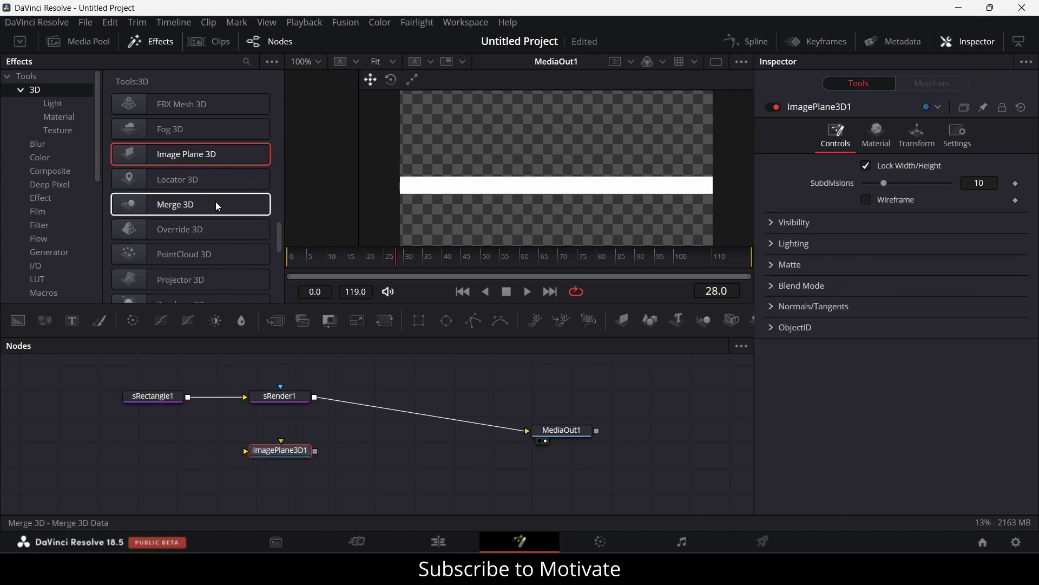
scroll(216, 205, "down", 3)
scroll(218, 207, "down", 2)
left_click(383, 465)
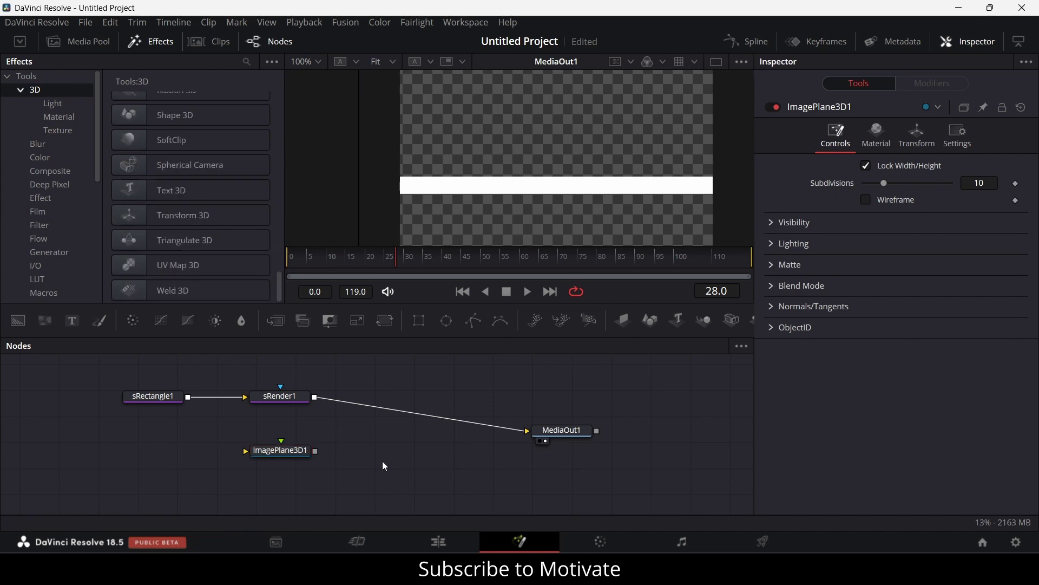
Add a Renderer 3D node via quick search and feed ImagePlane3D1 into it
key("shift+space")
type("render")
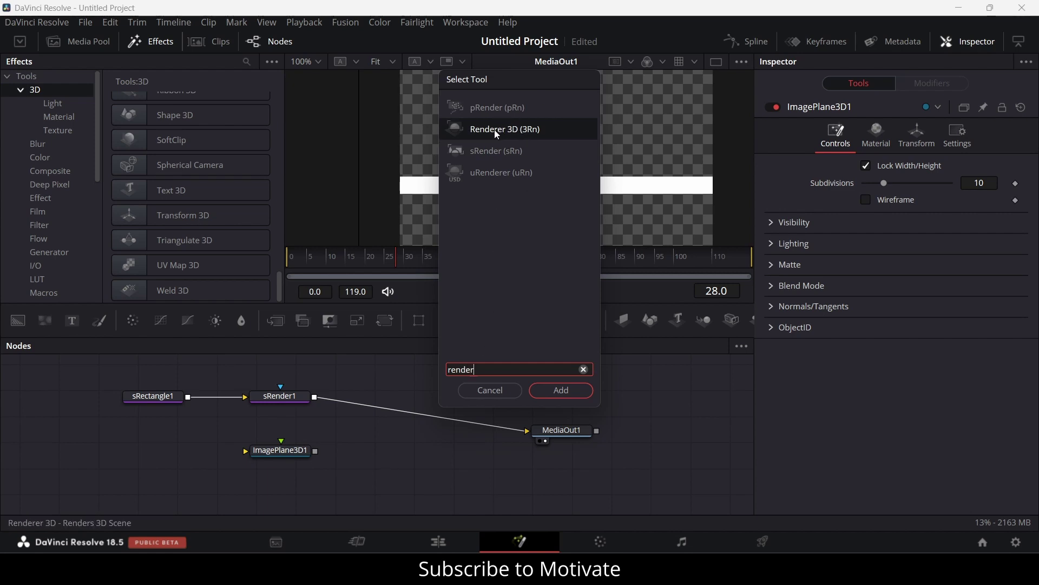
left_click(495, 129)
left_click(567, 389)
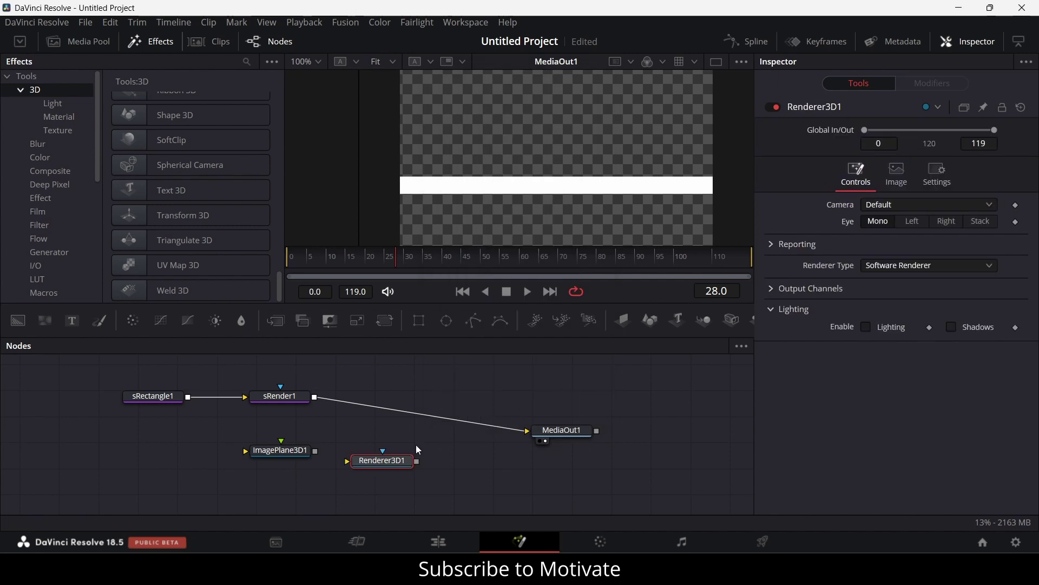
left_click_drag(383, 466, 390, 458)
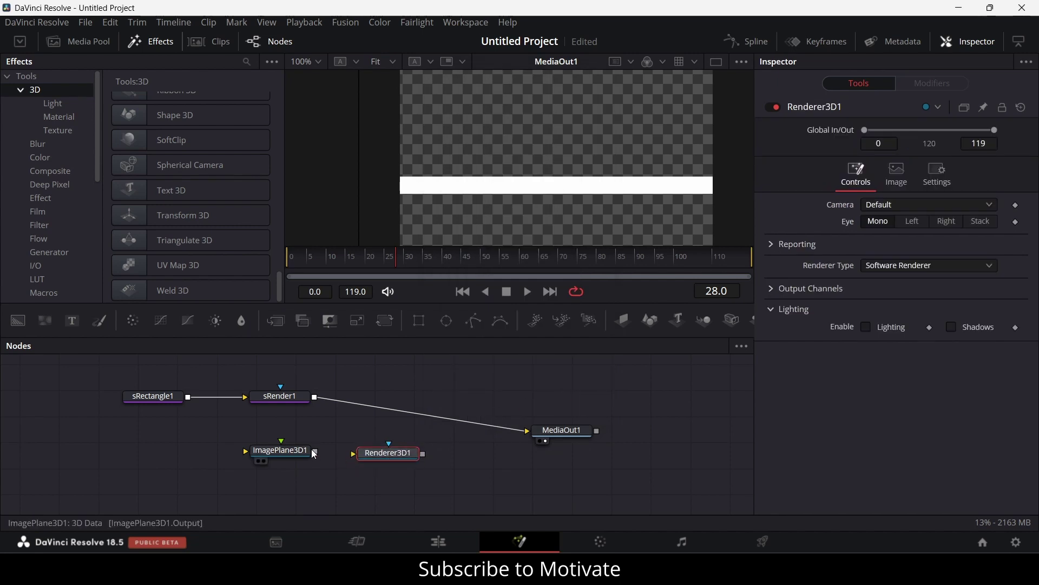
left_click_drag(315, 451, 269, 454)
Add a Bender 3D node and connect ImagePlane3D1 into Bender3D1
key("shift+space")
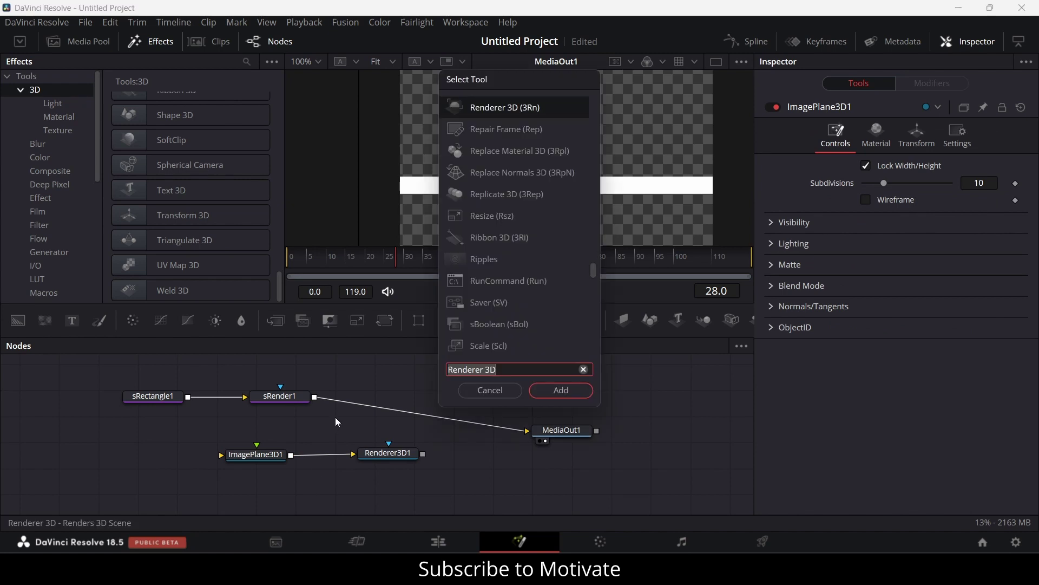
type("be")
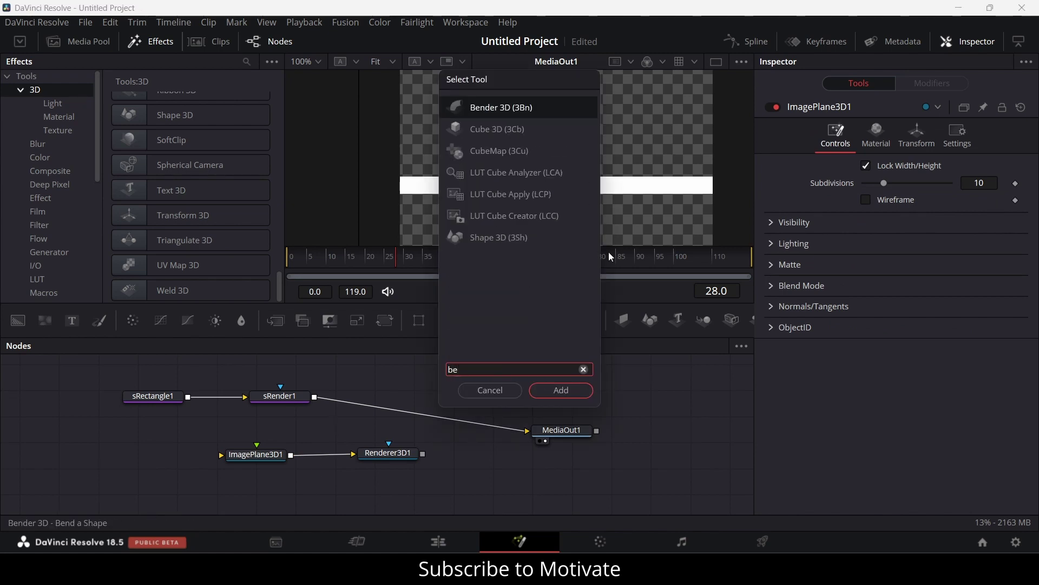
left_click(492, 110)
left_click(562, 390)
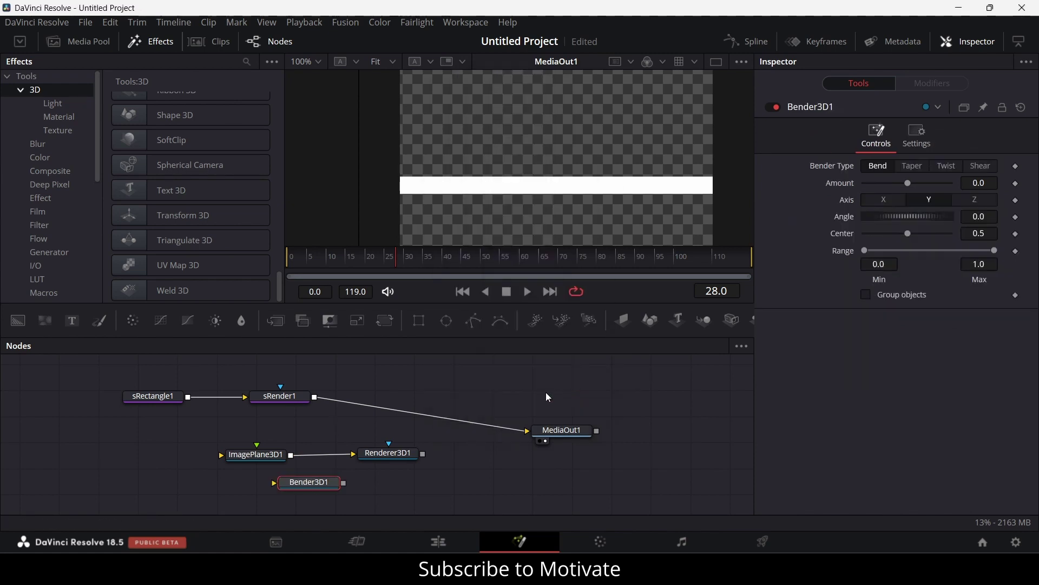
left_click_drag(257, 460, 274, 482)
left_click_drag(350, 482, 442, 480)
Feed sRender1 into ImagePlane3D1 and Renderer3D1 into MediaOut1
left_click_drag(198, 453, 226, 454)
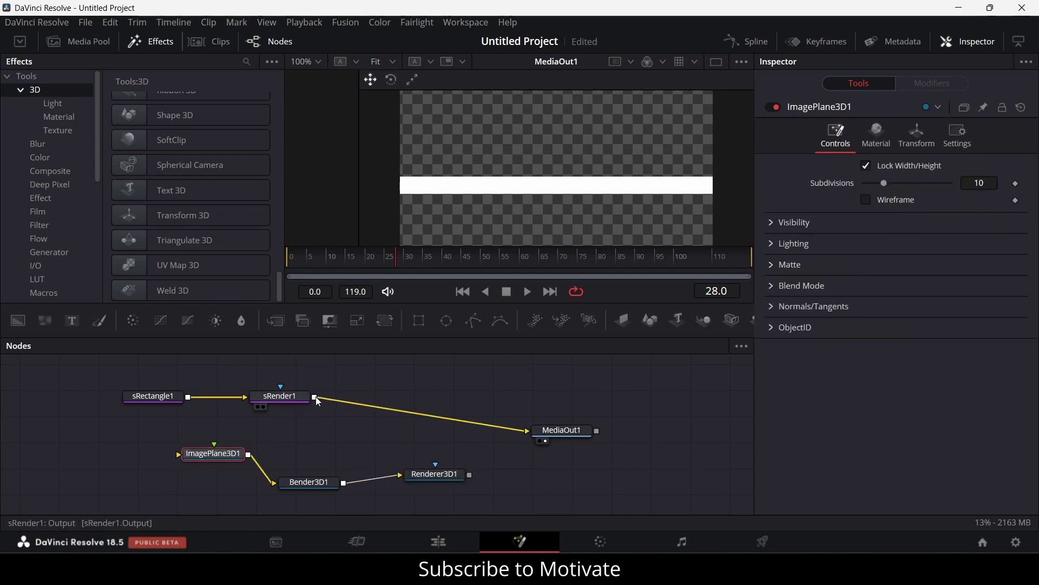
left_click_drag(314, 397, 204, 454)
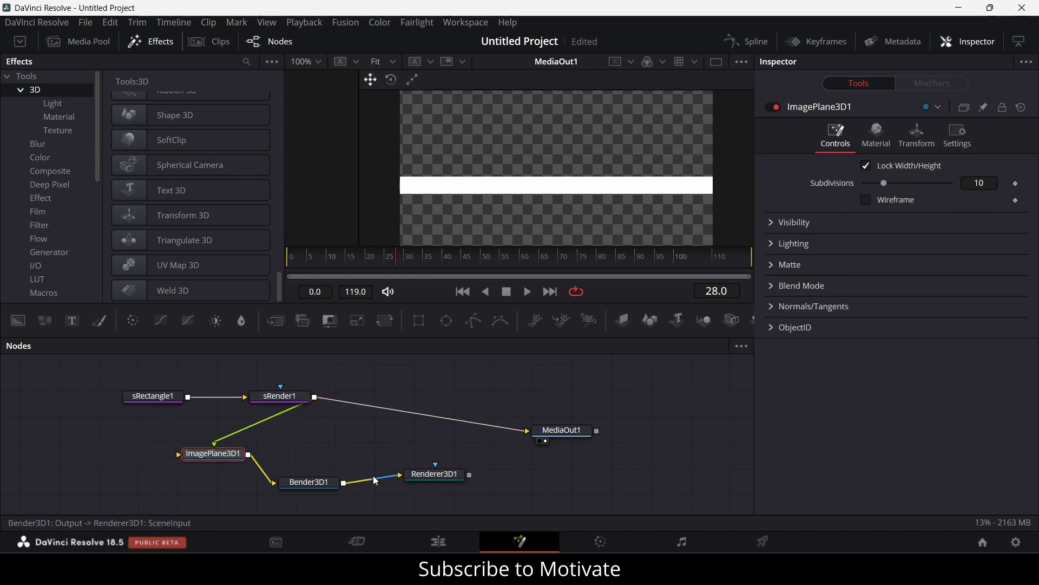
left_click_drag(470, 475, 531, 431)
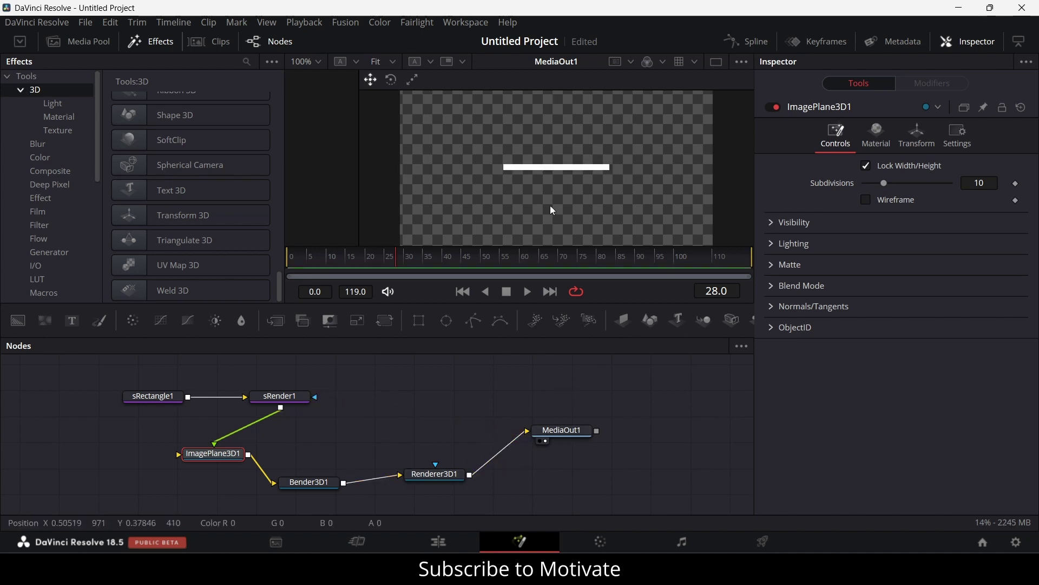
Bend the bar along the X axis with Bender3D1 Amount 1.0 into a closed ring
left_click(323, 486)
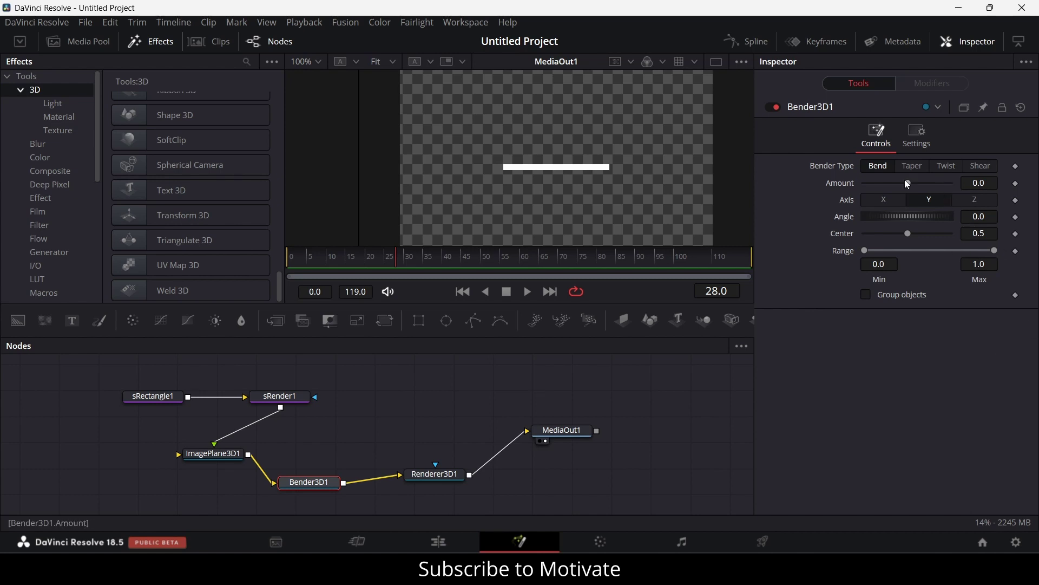
left_click_drag(909, 183, 929, 190)
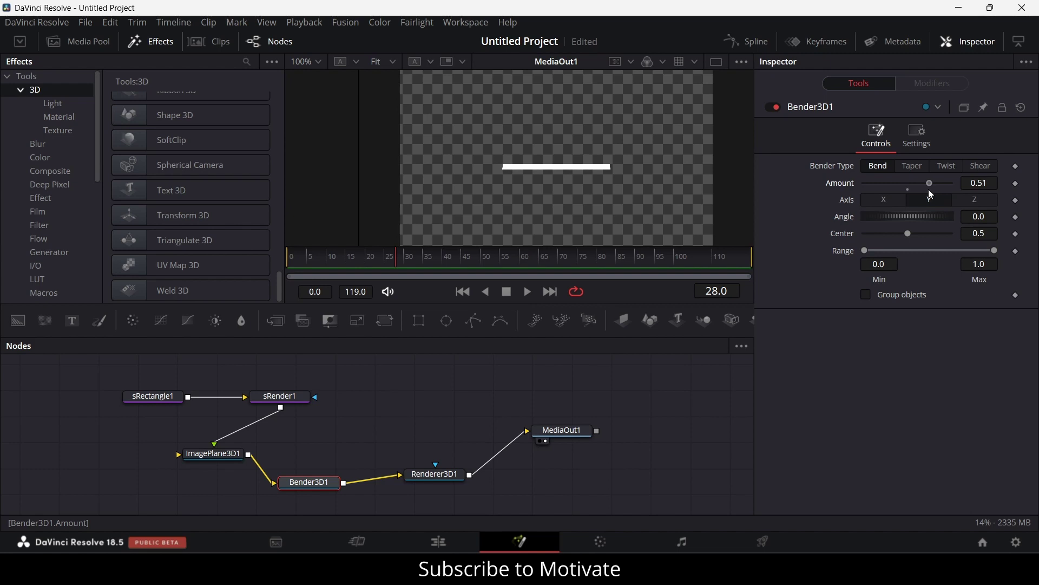
left_click(884, 200)
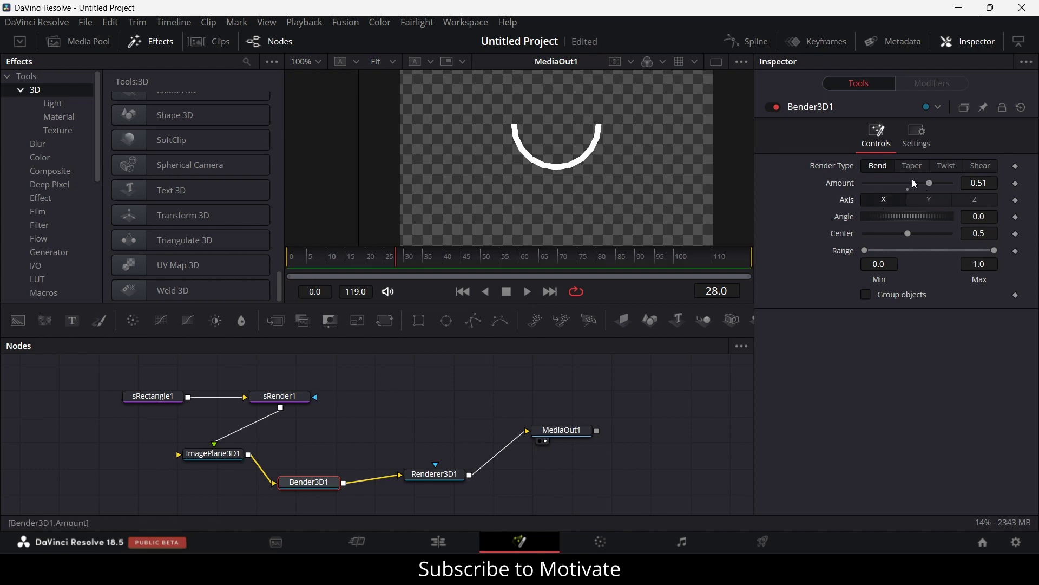
left_click_drag(933, 183, 956, 188)
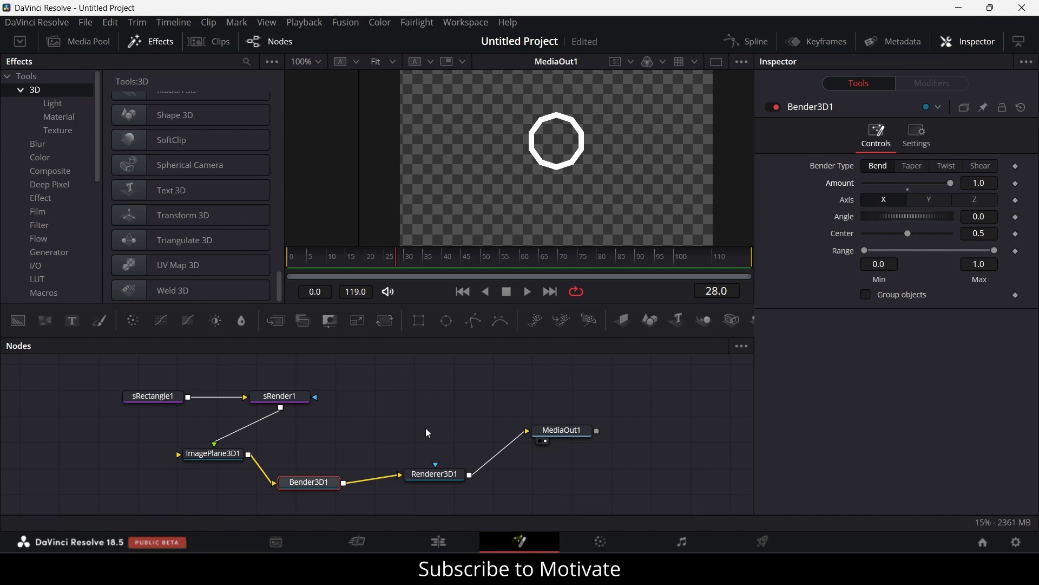
Set ImagePlane3D1 subdivisions to 32 so the ring becomes a smooth circle
left_click(213, 455)
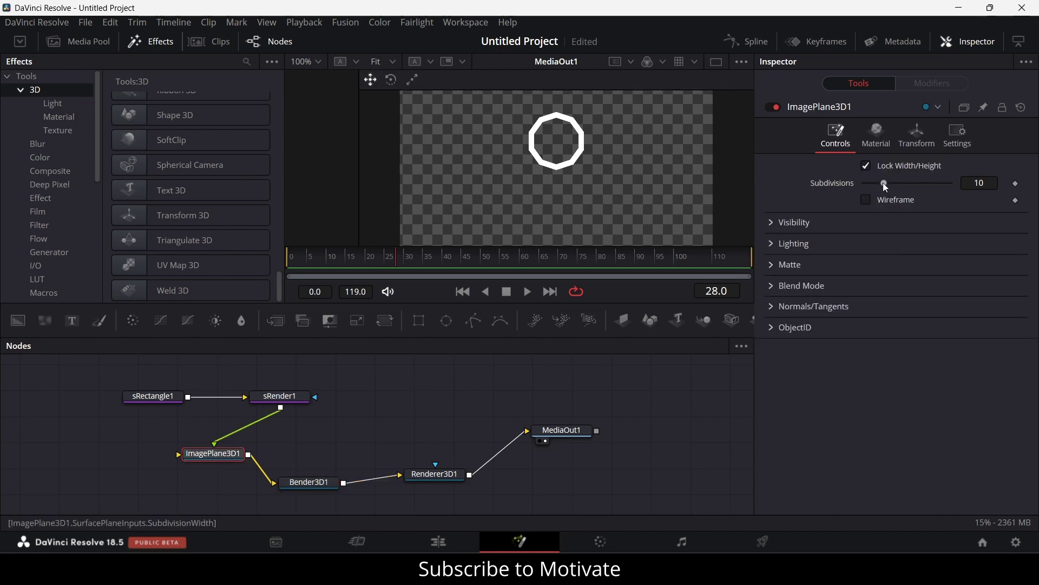
left_click_drag(885, 183, 909, 186)
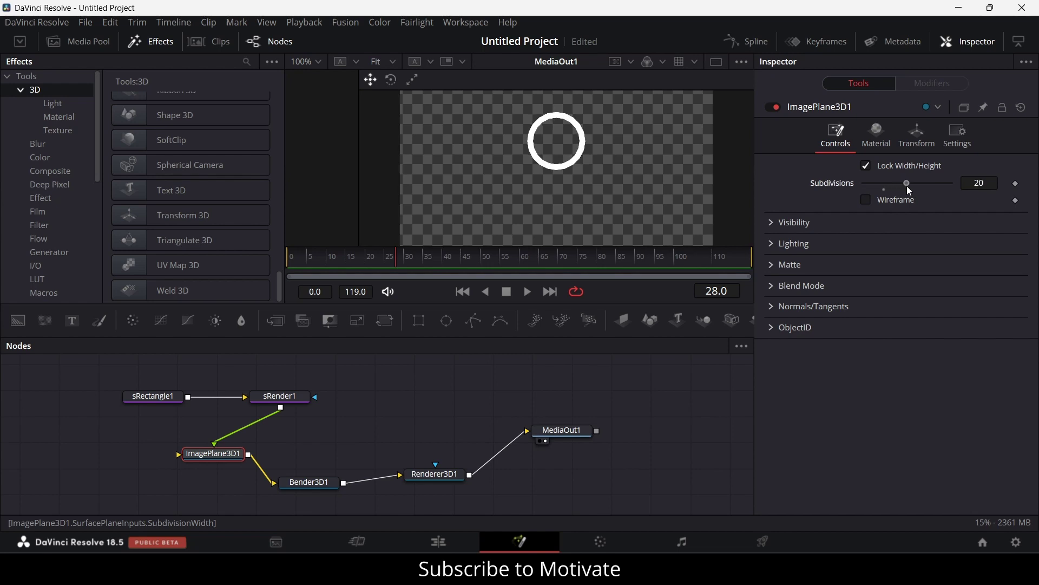
left_click(998, 184)
key("BackSpace")
key("BackSpace")
type("32")
key("Return")
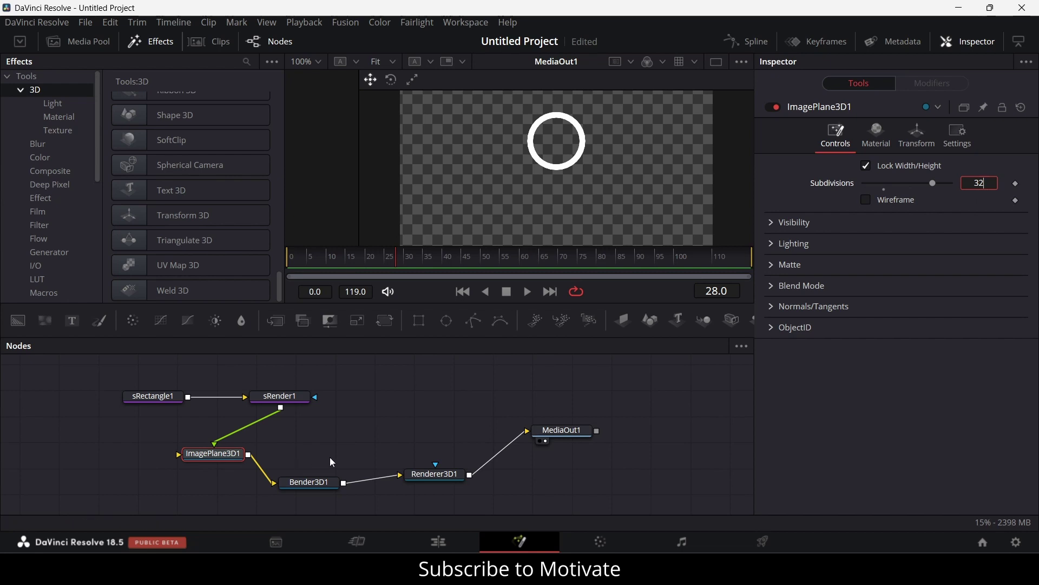
left_click(317, 483)
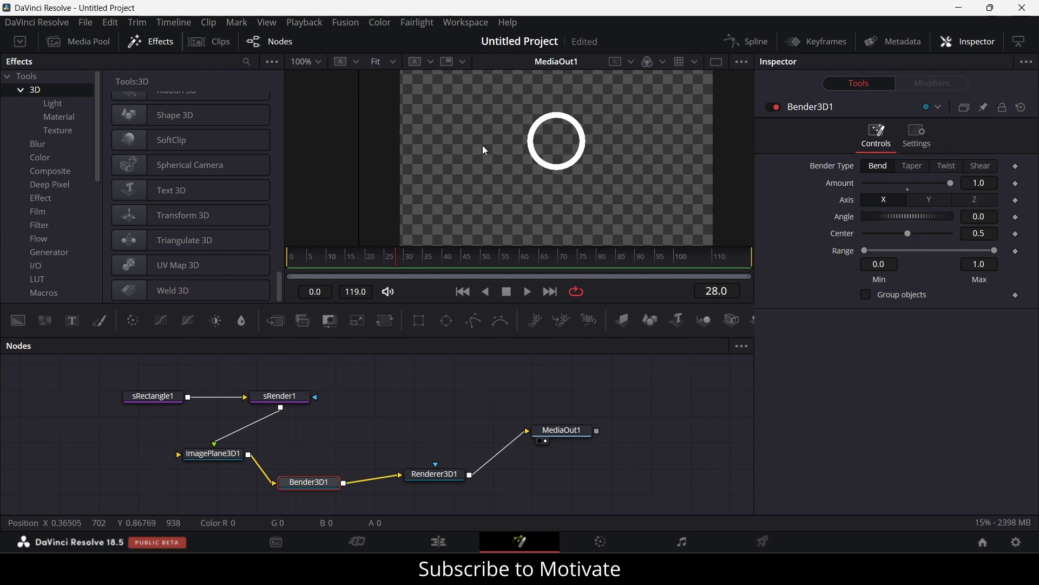
Reduce Bender3D1's bend amount so the ring opens up
mouse_move(951, 183)
left_mouse_down()
mouse_move(873, 187)
mouse_move(941, 187)
mouse_move(899, 195)
mouse_move(939, 196)
left_mouse_up()
left_click(450, 474)
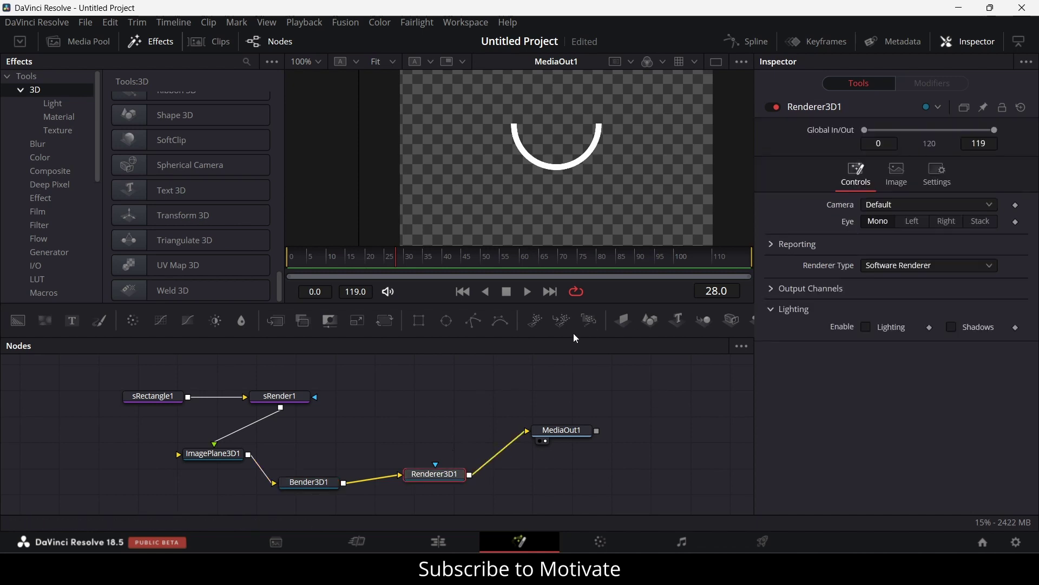
left_click(218, 455)
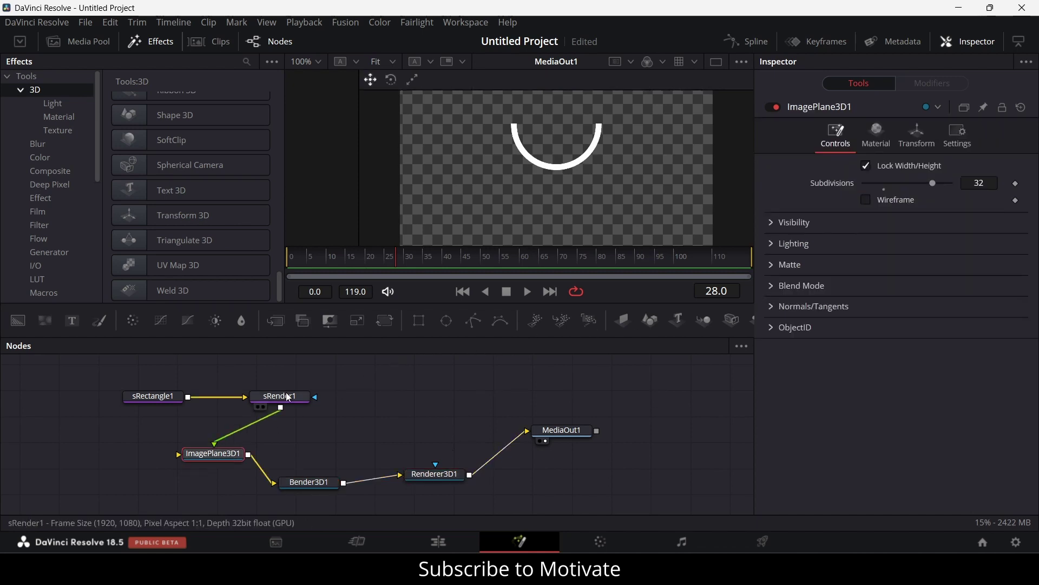
Turn off Auto Resolution on sRender1 and set its height to 1920
left_click(288, 397)
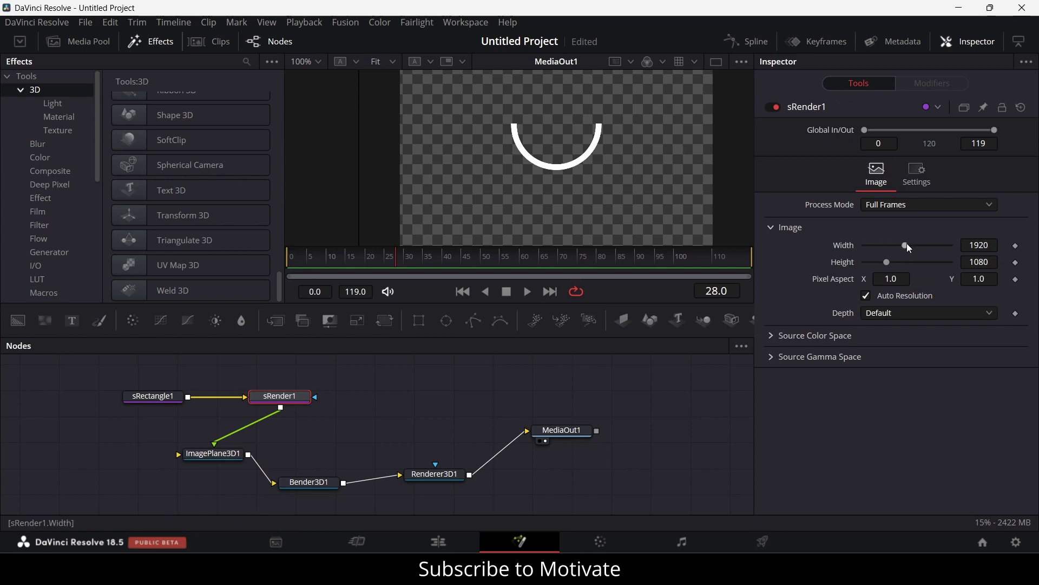
left_click(866, 296)
left_click_drag(887, 263, 909, 266)
left_click(994, 263)
key("BackSpace")
key("BackSpace")
type("20")
key("Return")
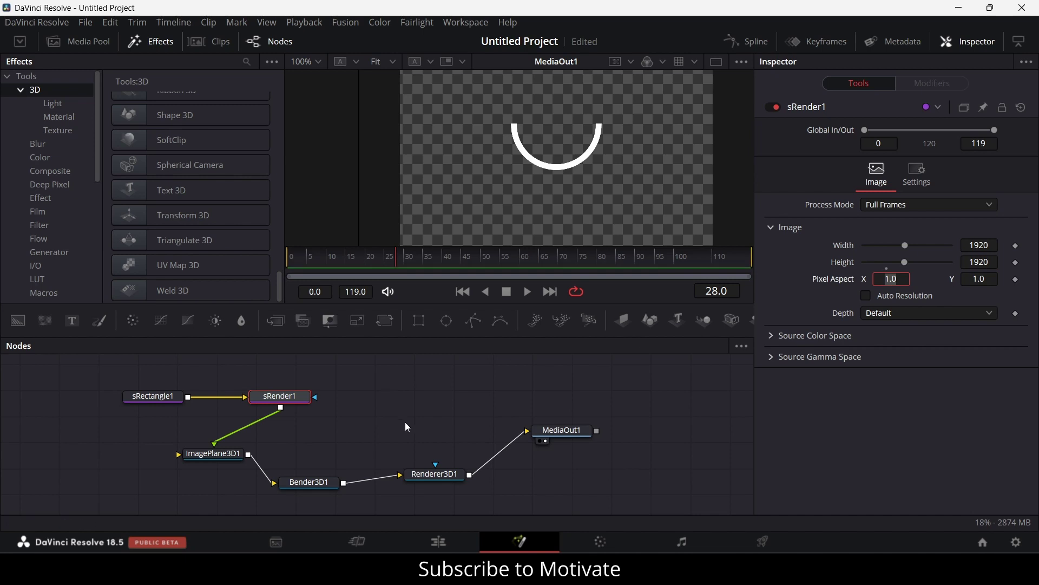
Drag Bender3D1's Amount to about 0.02, leaving the bar nearly straight
left_click(325, 481)
left_click_drag(935, 181, 910, 186)
left_click(995, 183)
Set the bend Amount to 0.0 and keyframe it at frame 0
key("BackSpace")
key("Tab")
left_click(469, 293)
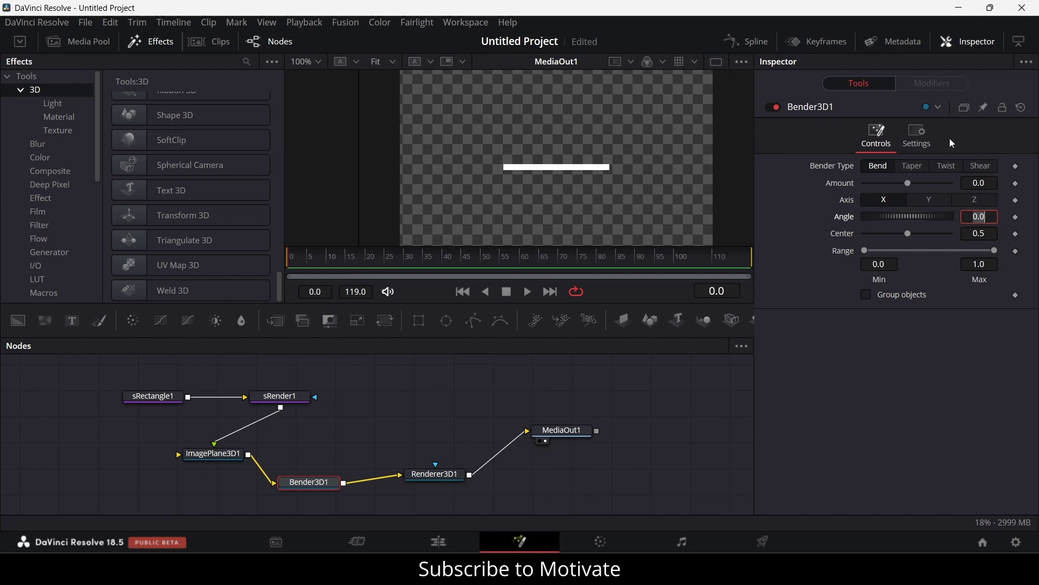
left_click(1017, 183)
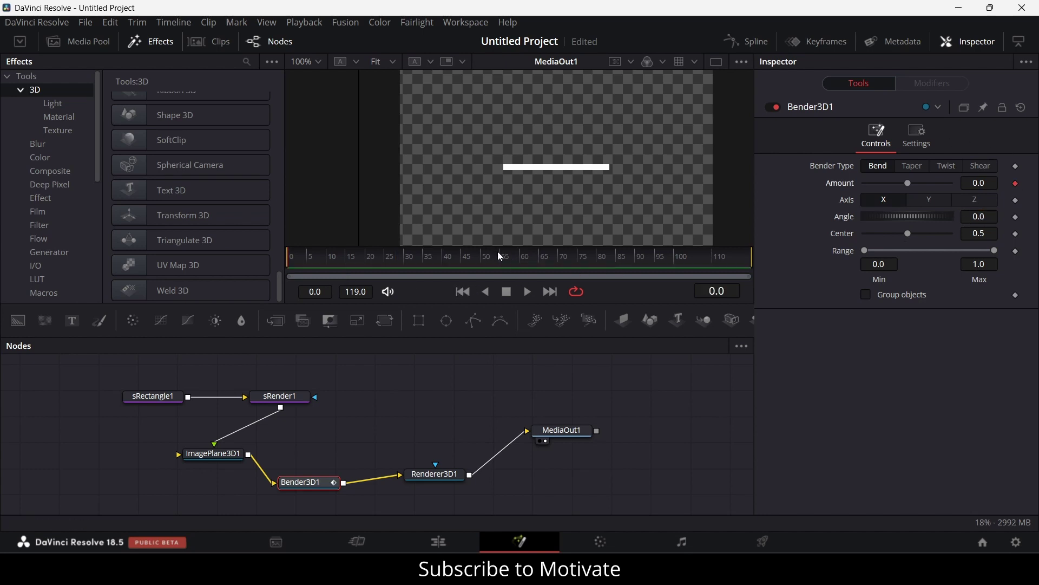
At frame 60, set the bend Amount to 1.0 as the second keyframe
left_click(519, 255)
left_click(995, 181)
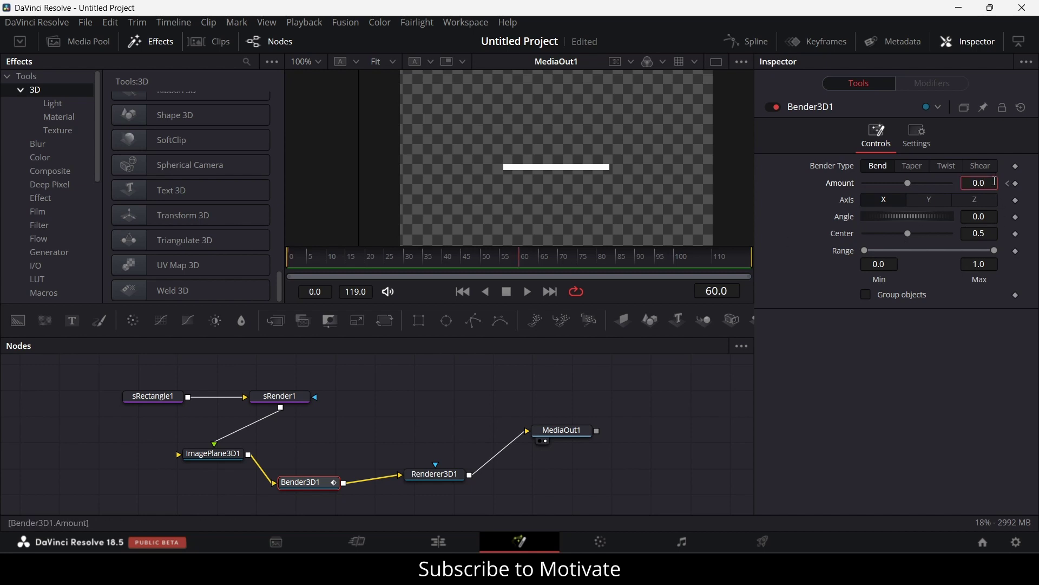
type("1")
key("Tab")
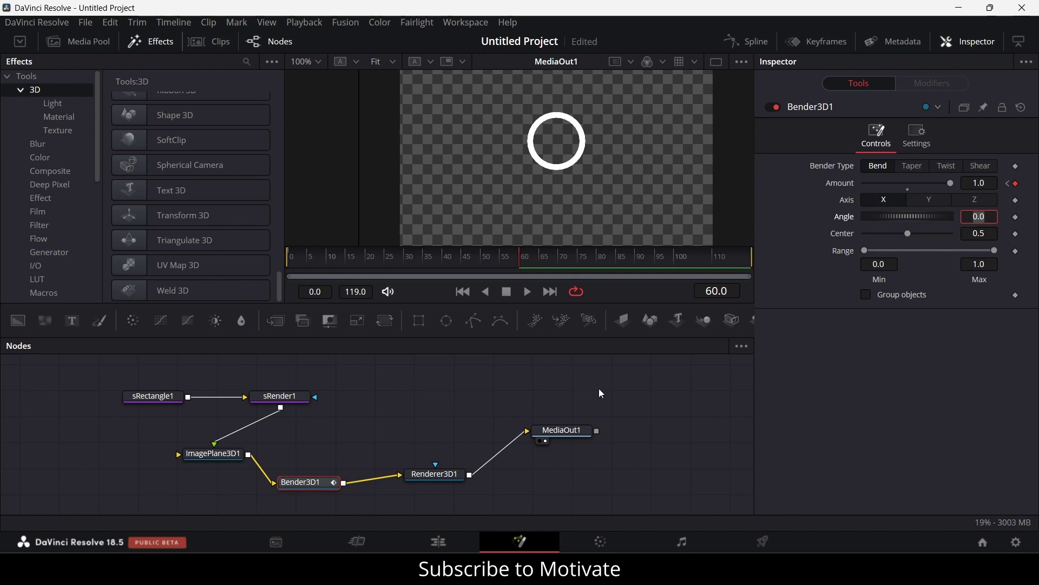
key("Escape")
Play the bend animation from the first frame, then stop playback
left_click(462, 292)
left_click(525, 292)
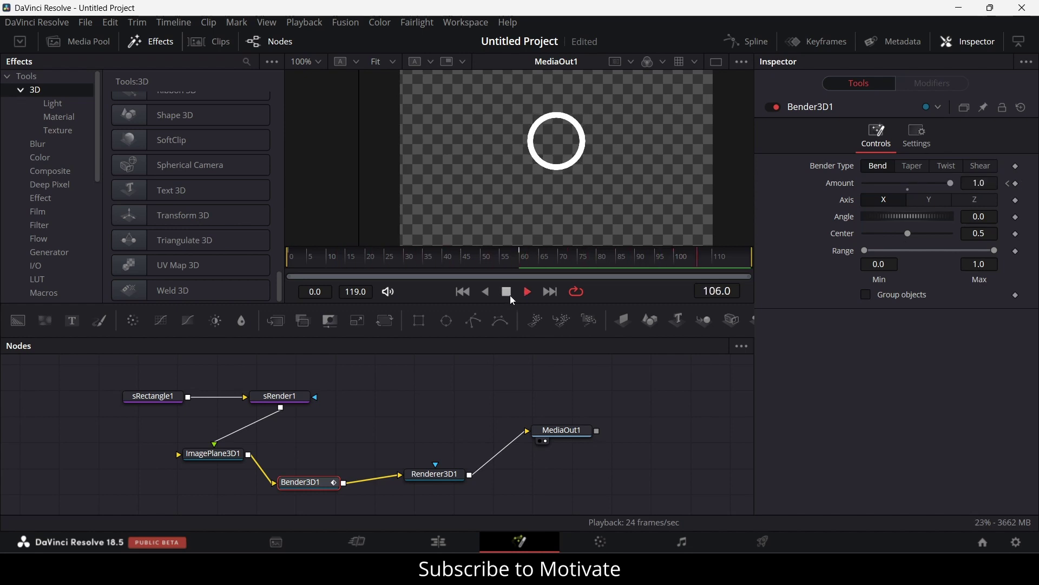
left_click(509, 294)
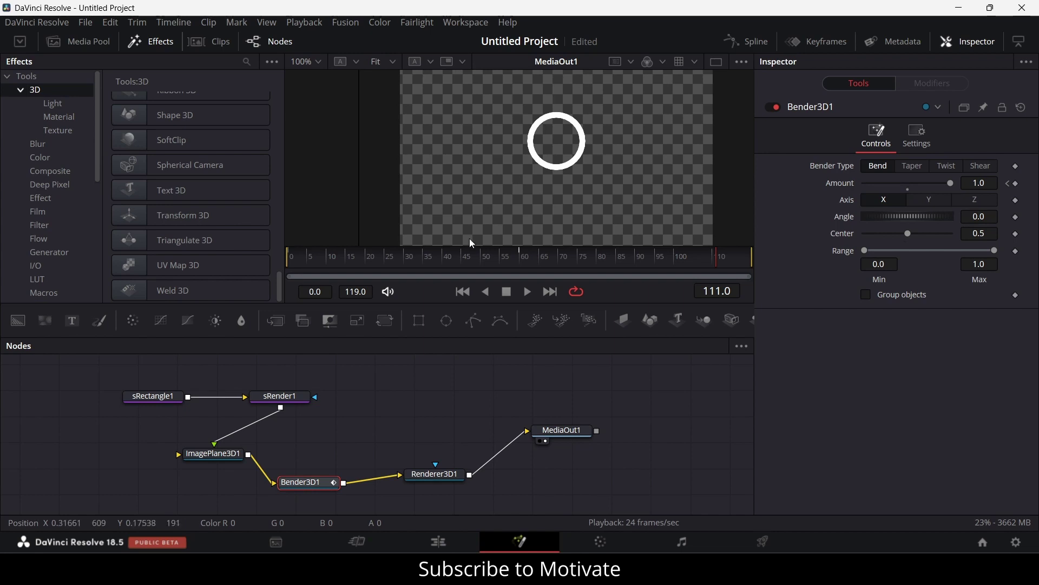
Set sRectangle1's X Offset to 0.0 and keep its Y Offset at -0.435
left_click(174, 400)
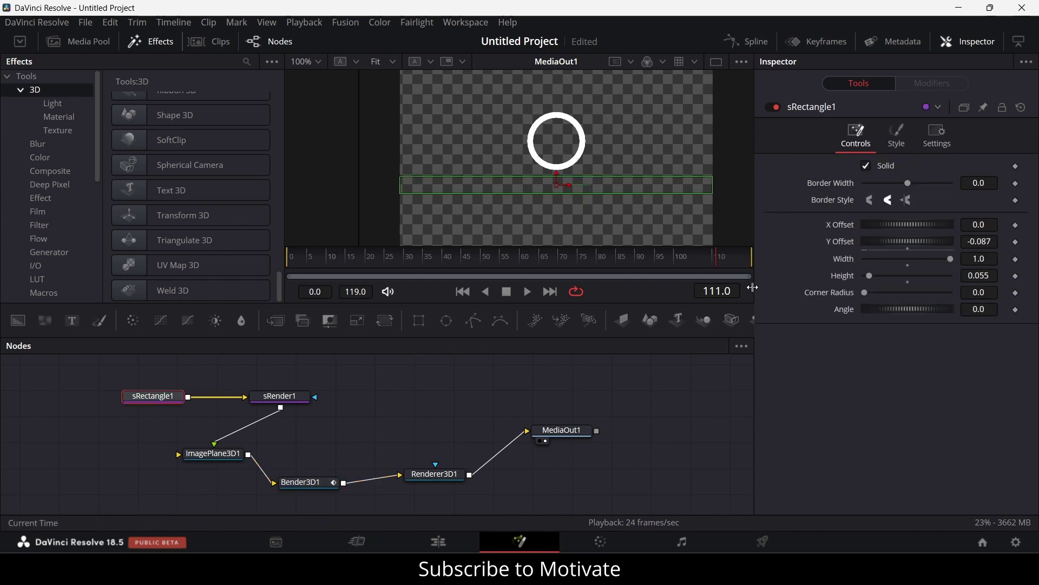
mouse_move(885, 226)
left_mouse_down()
mouse_move(892, 241)
mouse_move(876, 243)
mouse_move(896, 229)
left_mouse_up()
left_click(995, 226)
key("BackSpace")
key("BackSpace")
key("BackSpace")
key("BackSpace")
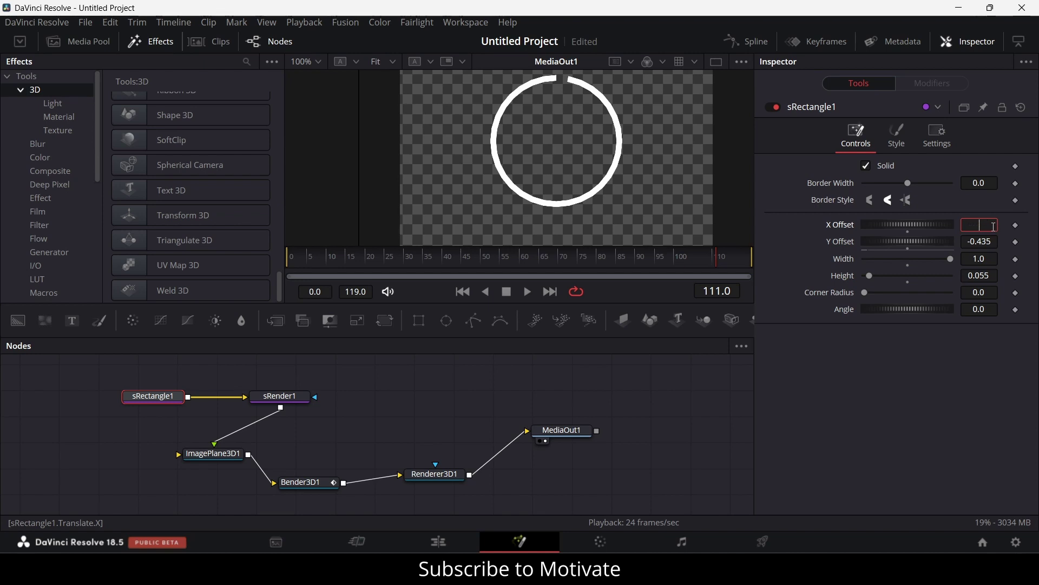
key("Tab")
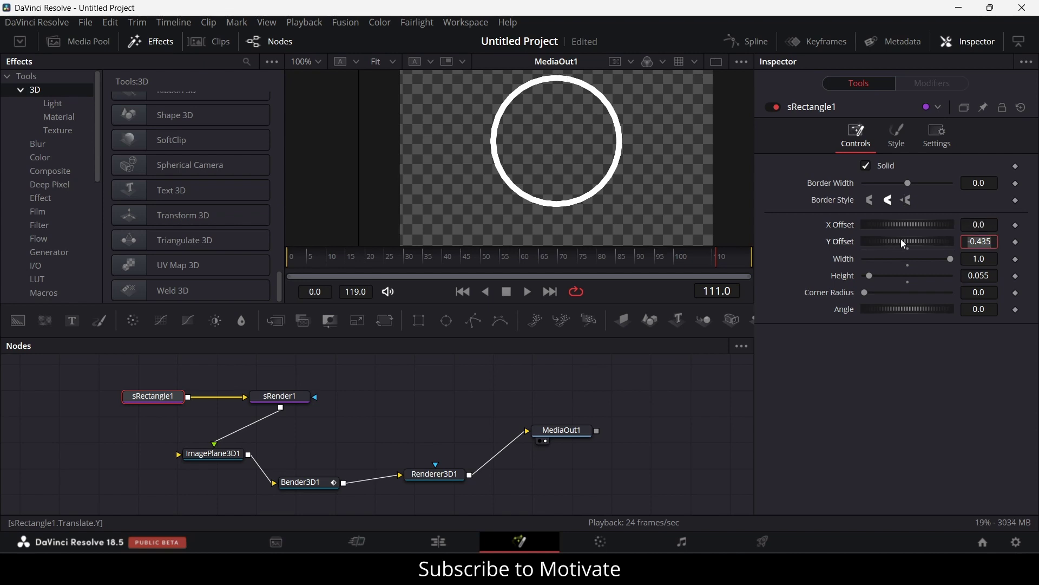
key("Return")
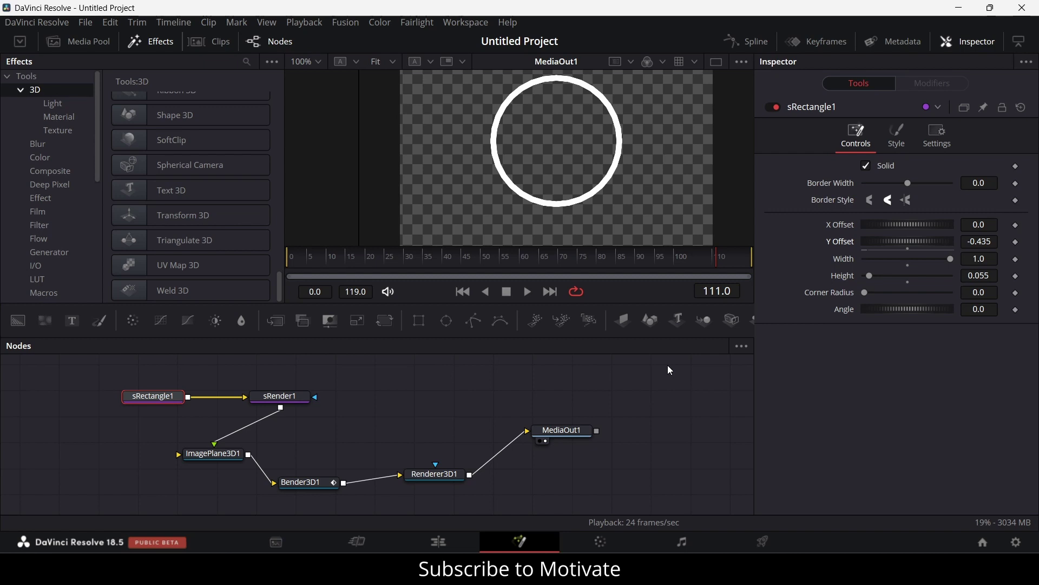
Switch Bender3D1 to Taper and drag sRectangle1's Y Offset to 0.0
left_click(306, 482)
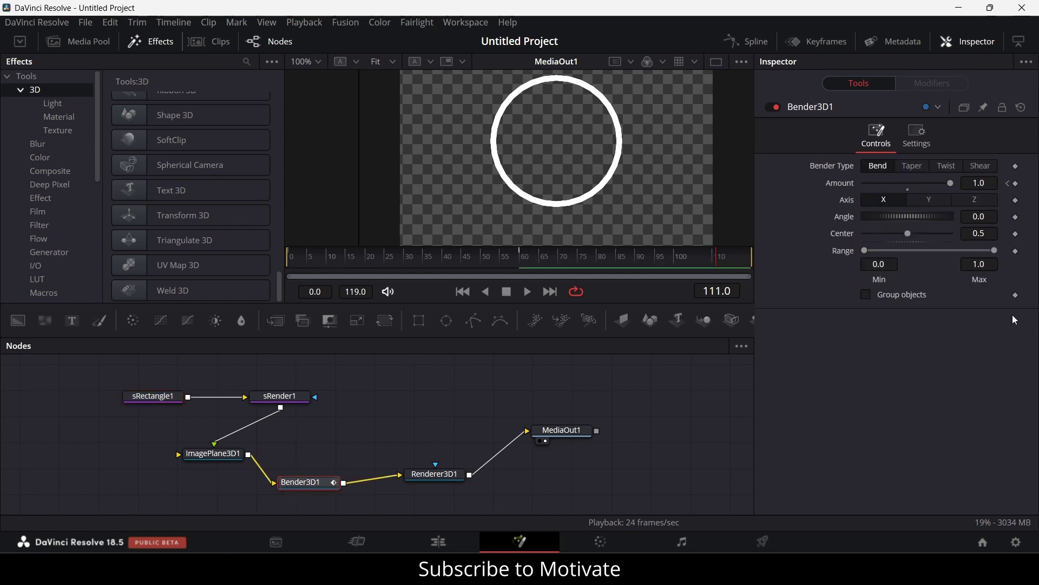
left_click(915, 166)
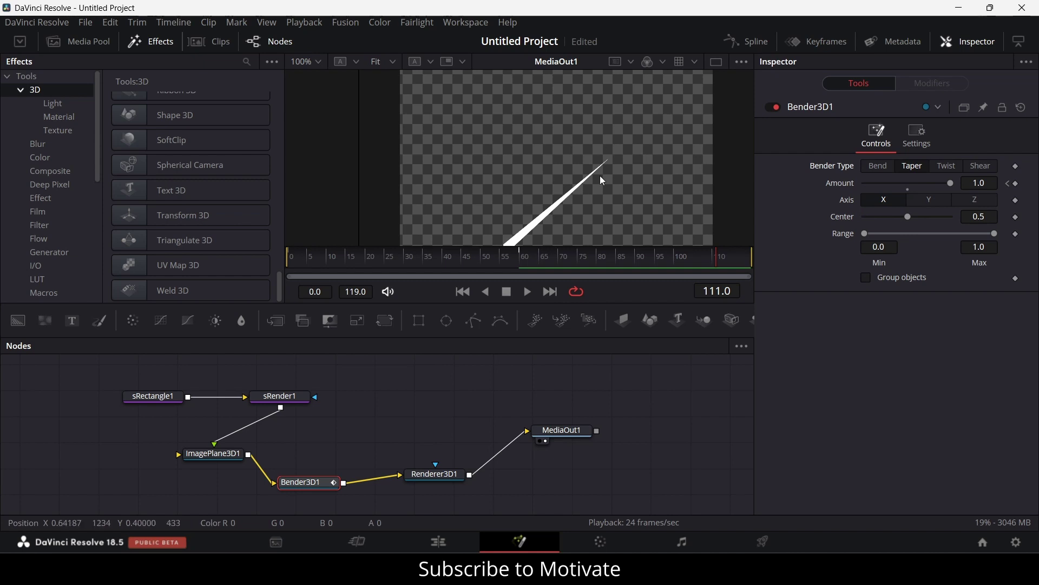
left_click(163, 396)
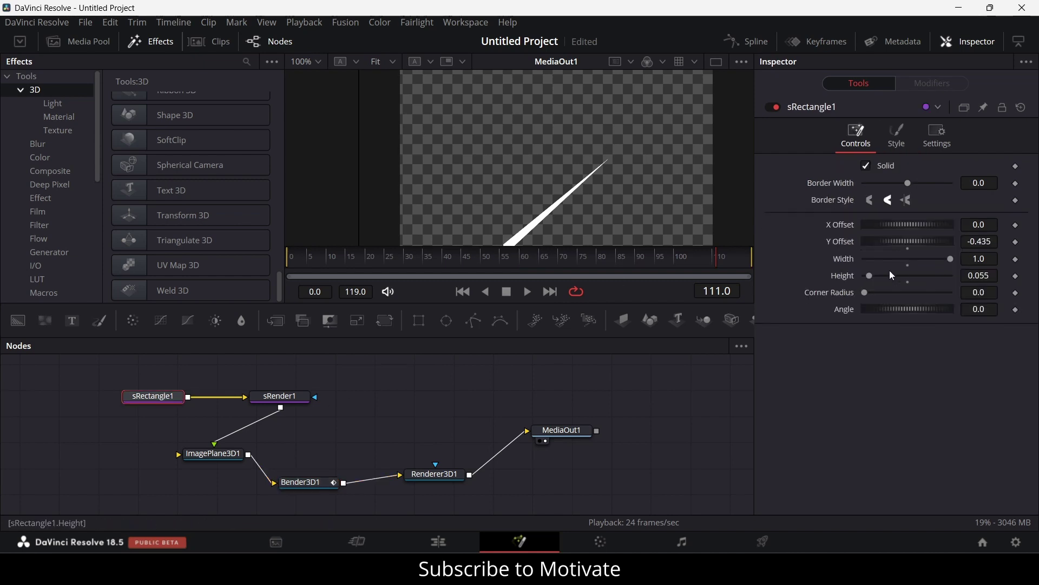
left_click_drag(915, 242, 925, 243)
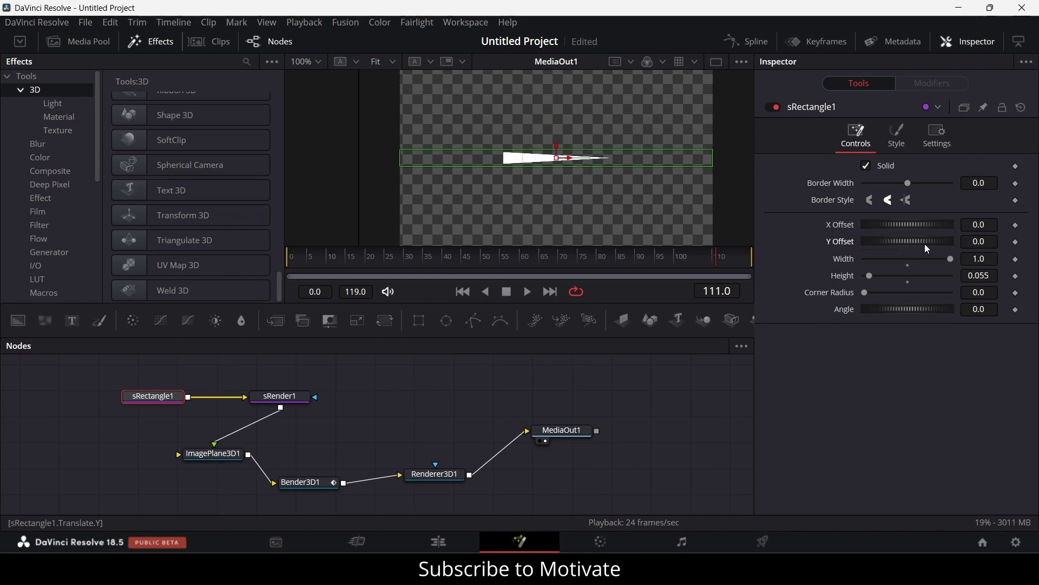